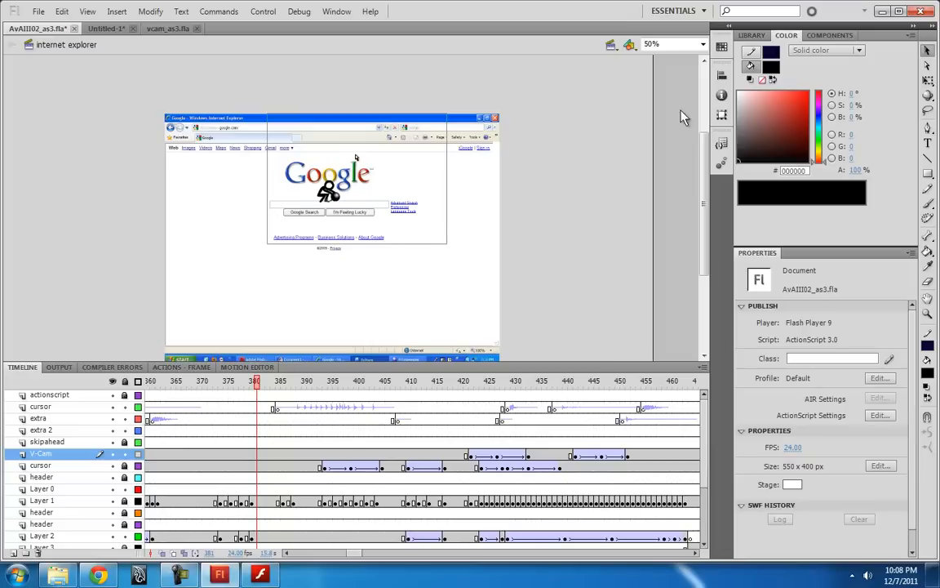
- Select the V-Cam instance framing the stick figure on the stage and undo the accidental change
{"action": "left_click", "coordinate": [270, 250]}
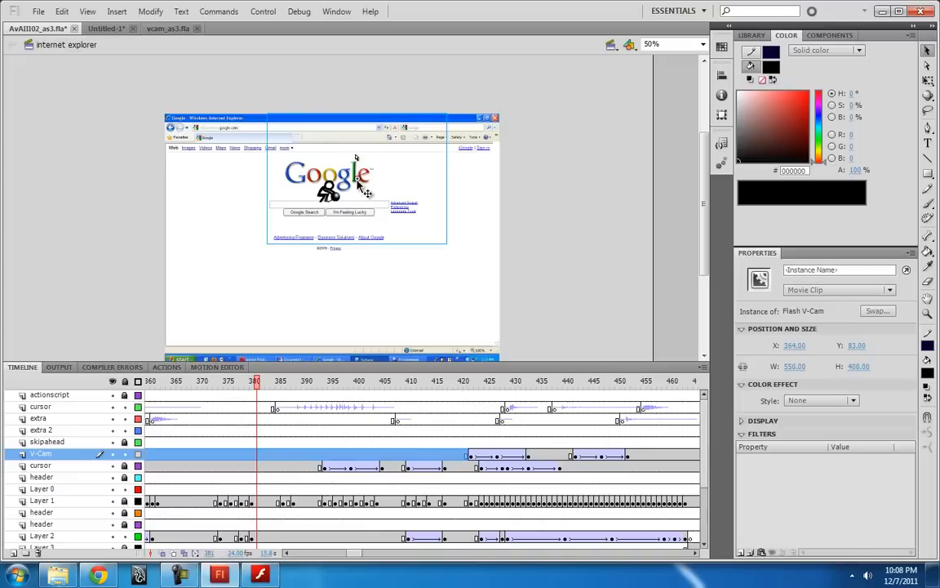
{"action": "left_click", "coordinate": [364, 211]}
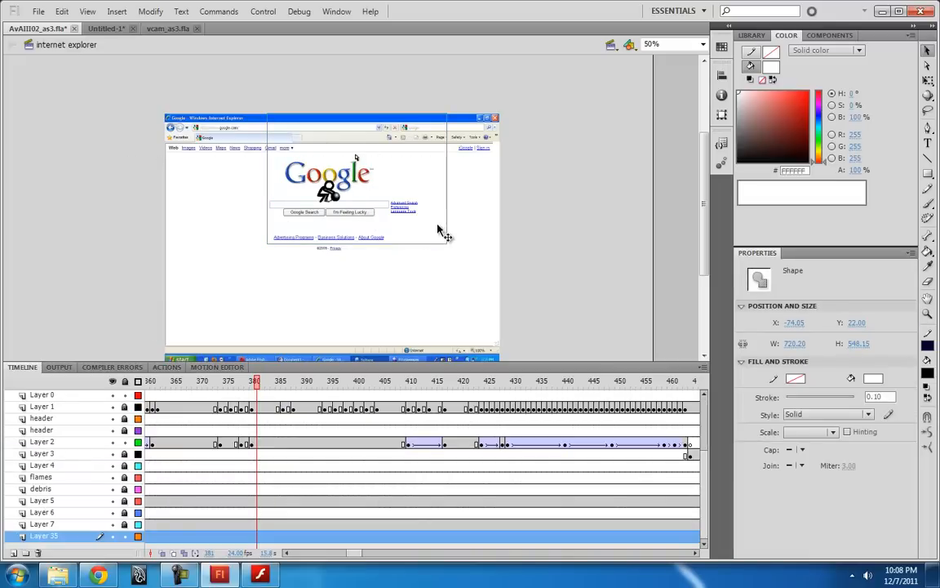
{"action": "left_click_drag", "start_coordinate": [446, 261], "coordinate": [416, 245]}
{"action": "key", "text": "ctrl+z"}
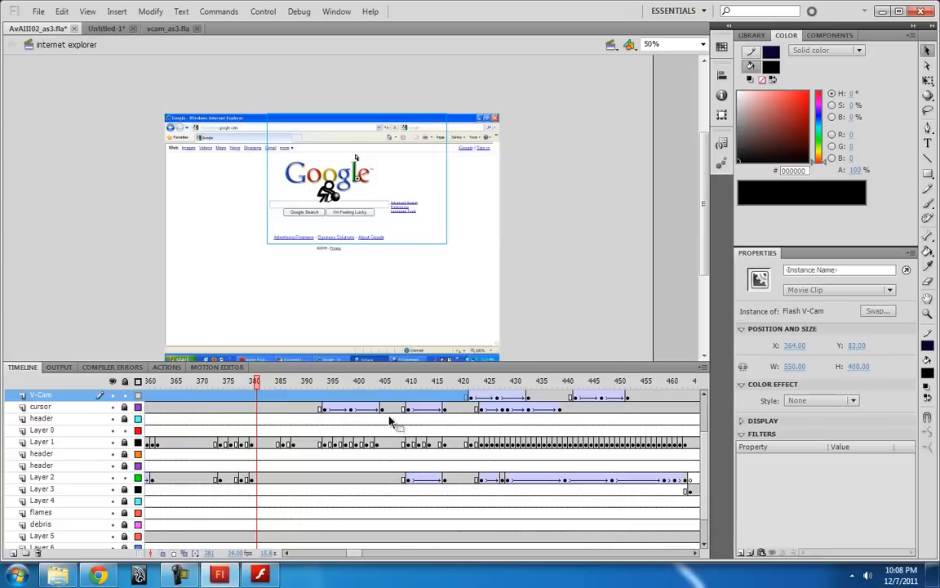
{"action": "scroll", "coordinate": [306, 397], "scroll_direction": "up", "scroll_amount": 1}
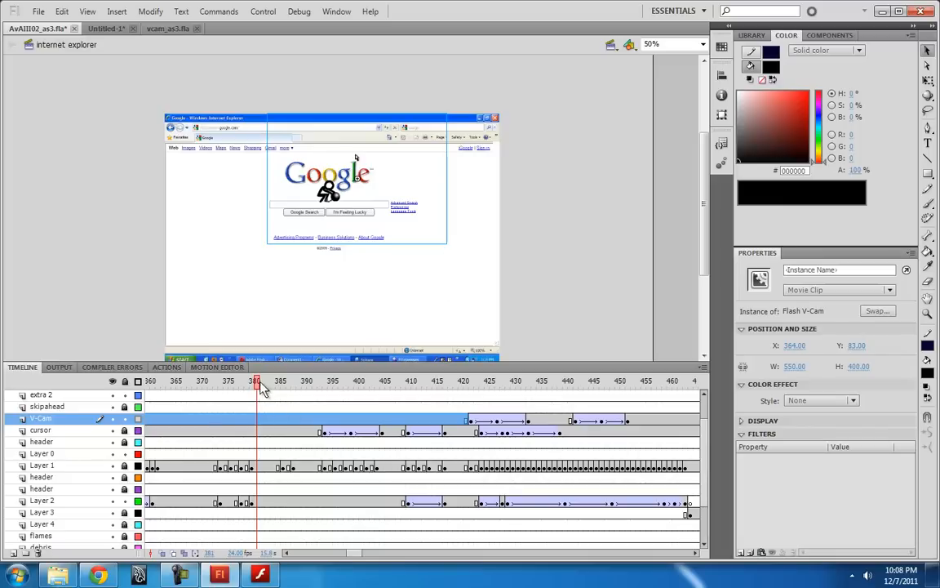
- Move the playhead to frame 747 and test the movie, pausing the V-Cam close-up of the chained stick figure
{"action": "mouse_move", "coordinate": [260, 381]}
{"action": "left_mouse_down"}
{"action": "mouse_move", "coordinate": [688, 400]}
{"action": "mouse_move", "coordinate": [668, 392]}
{"action": "mouse_move", "coordinate": [222, 404]}
{"action": "mouse_move", "coordinate": [735, 408]}
{"action": "mouse_move", "coordinate": [498, 426]}
{"action": "mouse_move", "coordinate": [720, 424]}
{"action": "mouse_move", "coordinate": [476, 423]}
{"action": "mouse_move", "coordinate": [487, 391]}
{"action": "mouse_move", "coordinate": [520, 392]}
{"action": "mouse_move", "coordinate": [262, 394]}
{"action": "left_mouse_up"}
{"action": "key", "text": "ctrl+Return"}
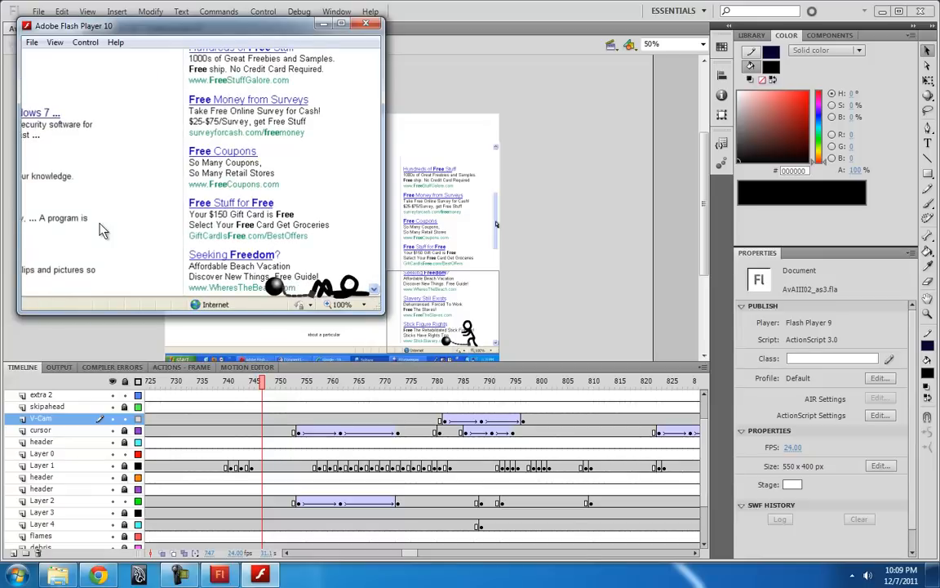
{"action": "left_click", "coordinate": [47, 304]}
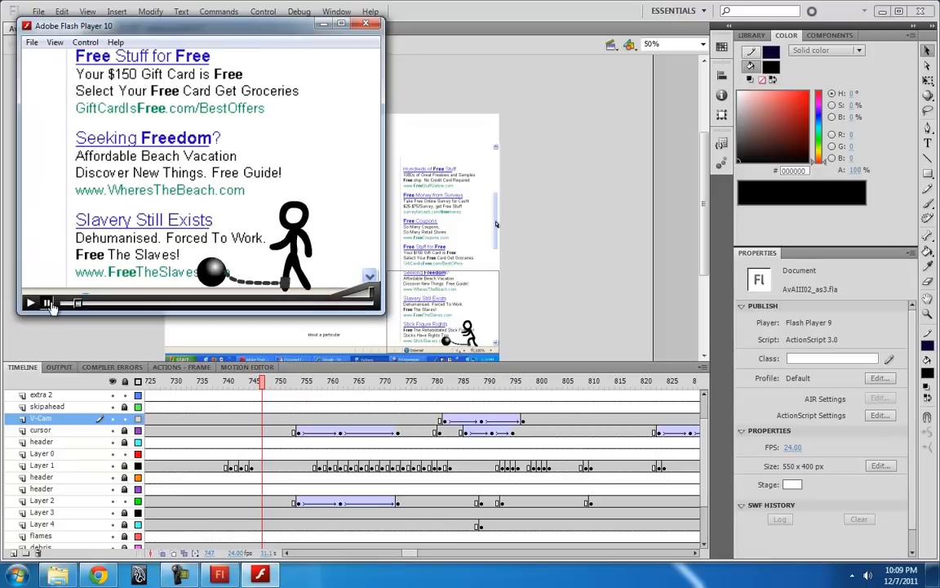
{"action": "left_click", "coordinate": [324, 24]}
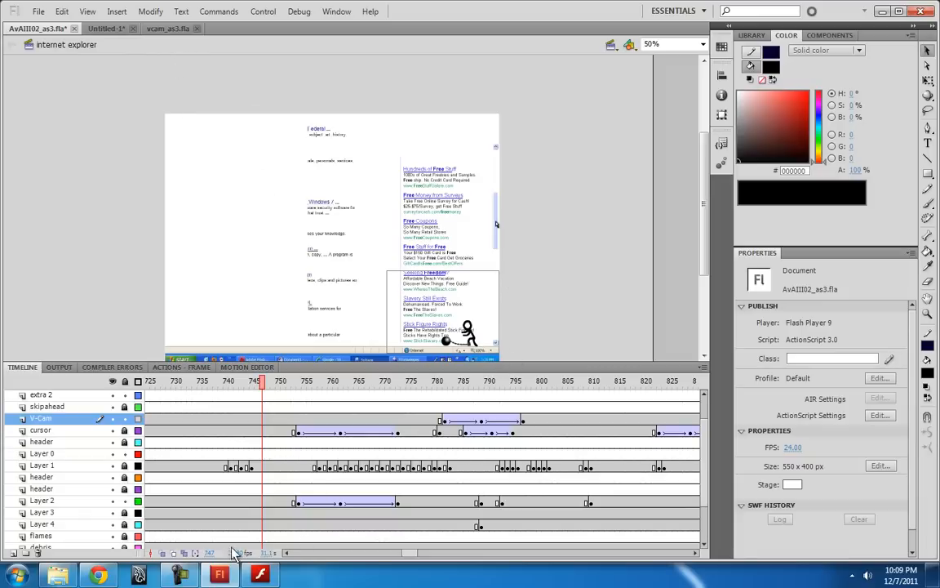
{"action": "left_click", "coordinate": [100, 576]}
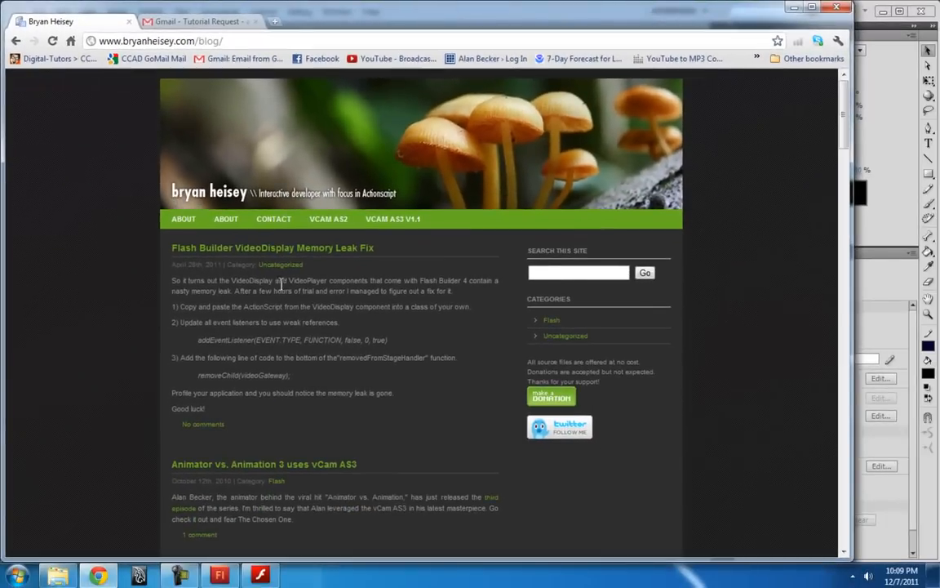
{"action": "left_click", "coordinate": [795, 9]}
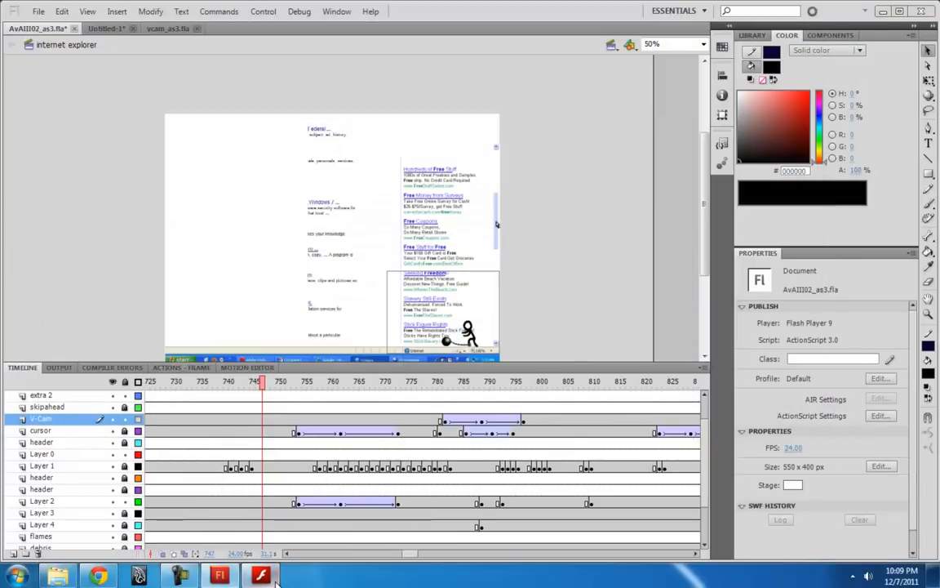
{"action": "key", "text": "ctrl+Return"}
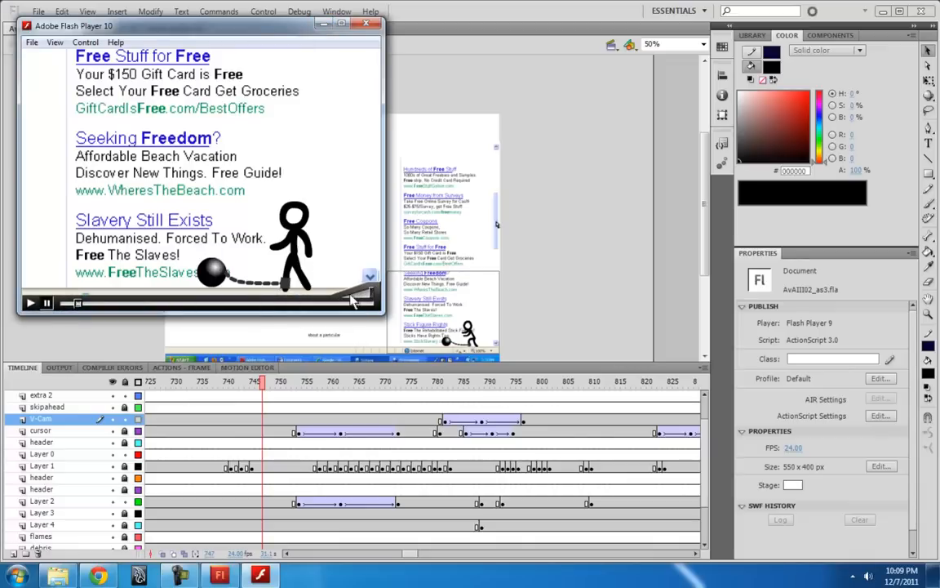
{"action": "left_click", "coordinate": [336, 12]}
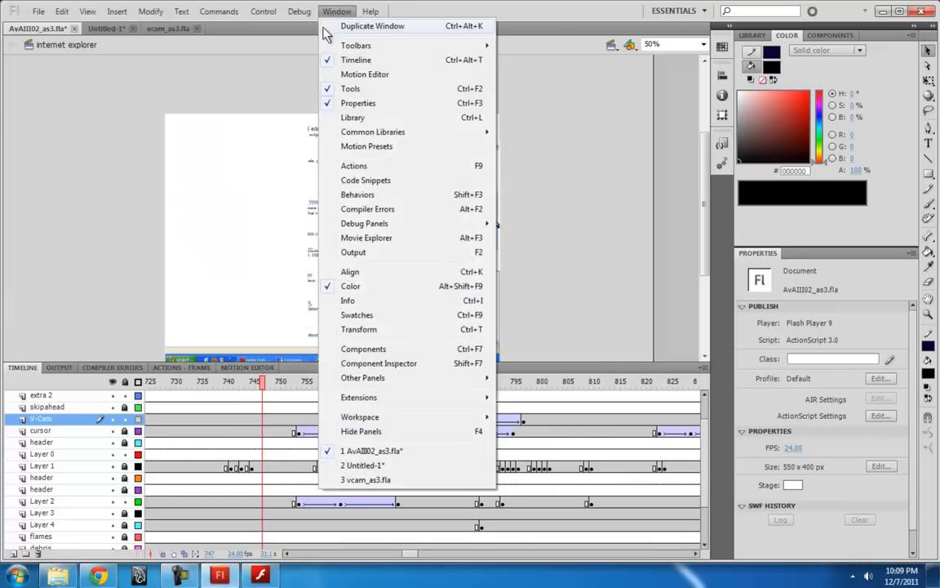
{"action": "left_click", "coordinate": [441, 12]}
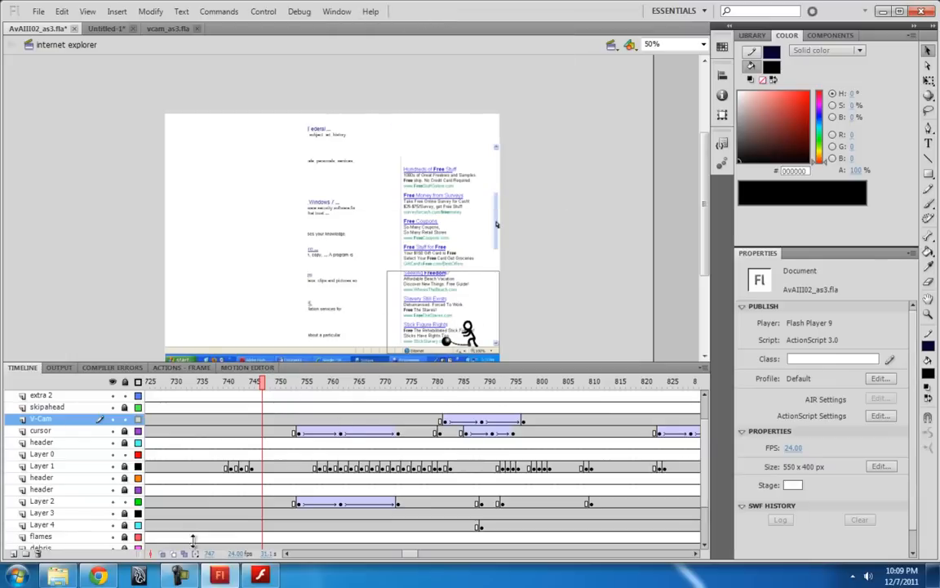
- Switch to Chrome and open the developer blog's vCam AS3 v1.1 page at the FLA download link
{"action": "left_click", "coordinate": [97, 576]}
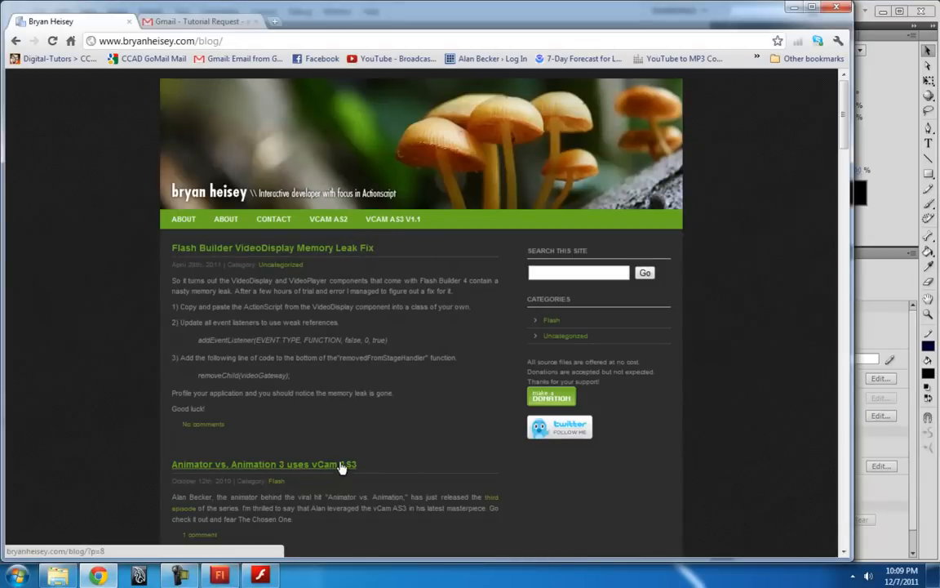
{"action": "left_click_drag", "start_coordinate": [844, 135], "coordinate": [844, 146]}
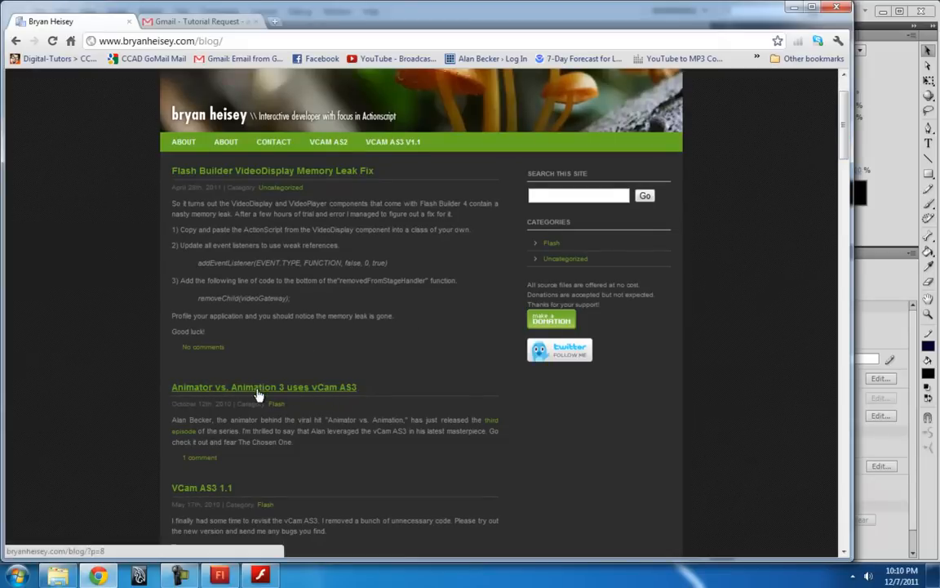
{"action": "scroll", "coordinate": [389, 367], "scroll_direction": "up", "scroll_amount": 1}
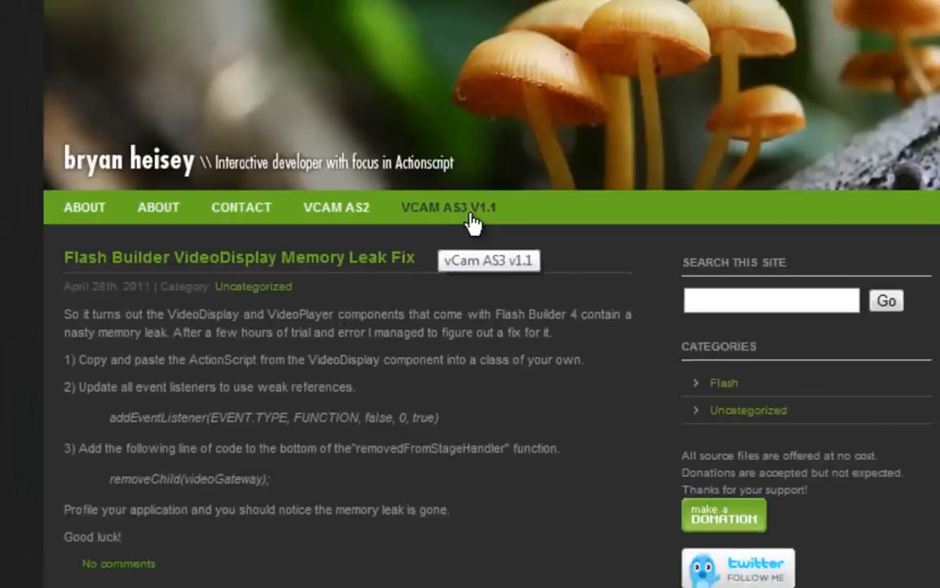
{"action": "left_click", "coordinate": [554, 206]}
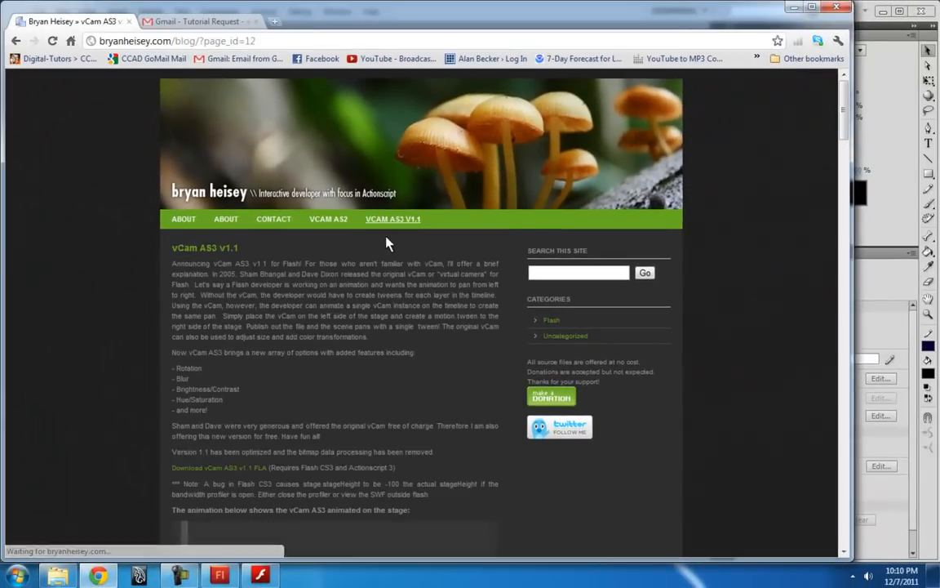
{"action": "scroll", "coordinate": [243, 388], "scroll_direction": "down", "scroll_amount": 2}
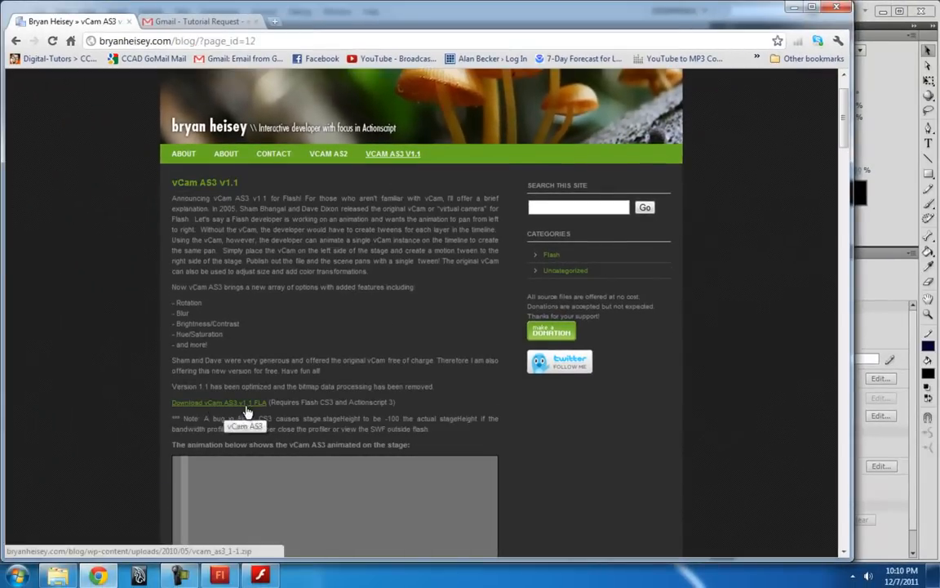
- Examine the vCam page's demo animations of the camera on the stage and the resulting SWF
{"action": "scroll", "coordinate": [496, 363], "scroll_direction": "down", "scroll_amount": 8}
{"action": "scroll", "coordinate": [528, 346], "scroll_direction": "down", "scroll_amount": 2}
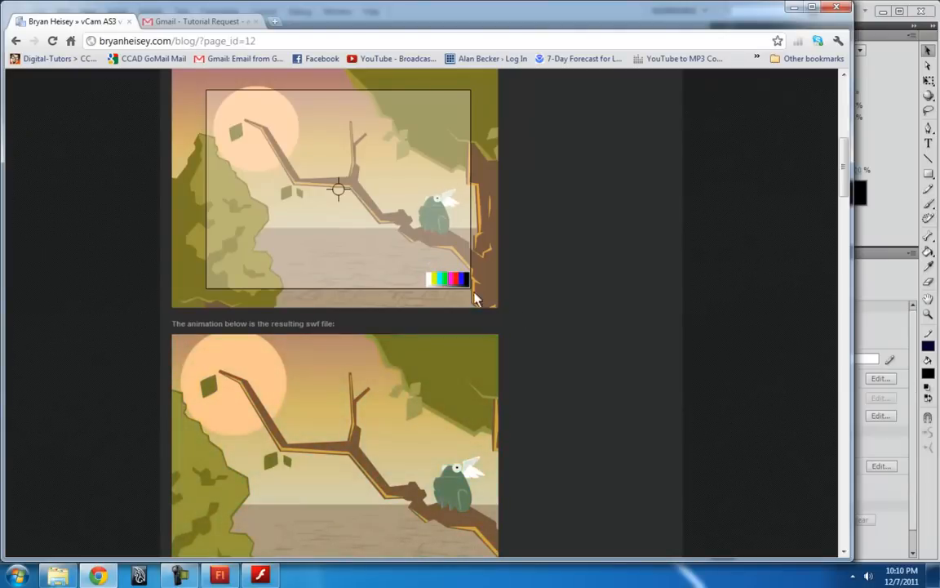
{"action": "scroll", "coordinate": [637, 253], "scroll_direction": "up", "scroll_amount": 5}
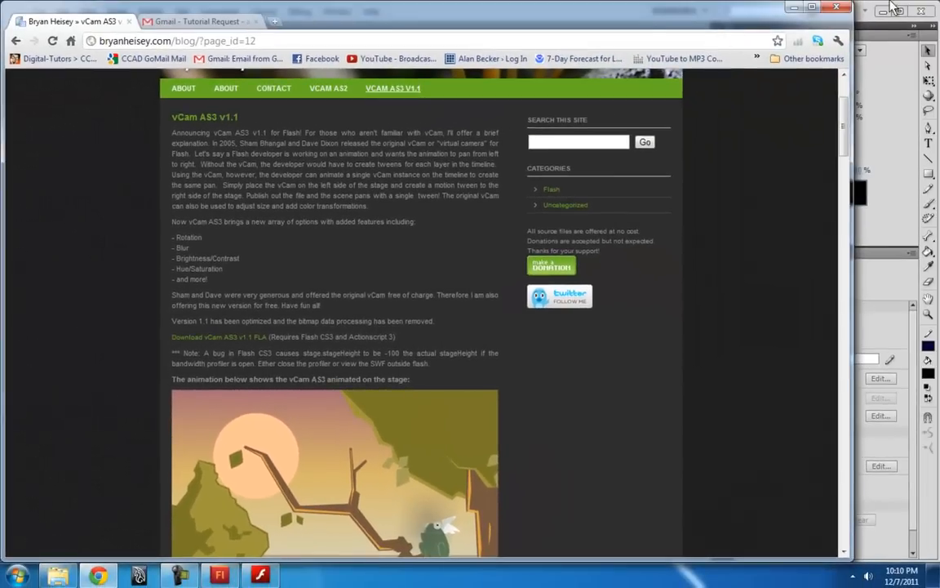
- Return to Flash and inspect the vCam instance at frame 1 of vcam_as3.fla, comparing it with the V-Cam in AvAIII02_as3.fla
{"action": "left_click", "coordinate": [863, 29]}
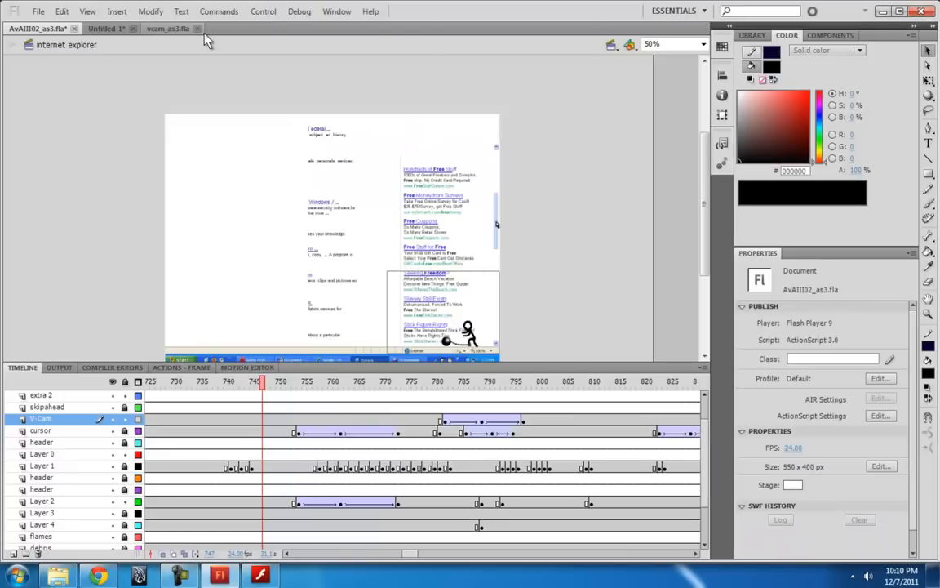
{"action": "left_click", "coordinate": [171, 29]}
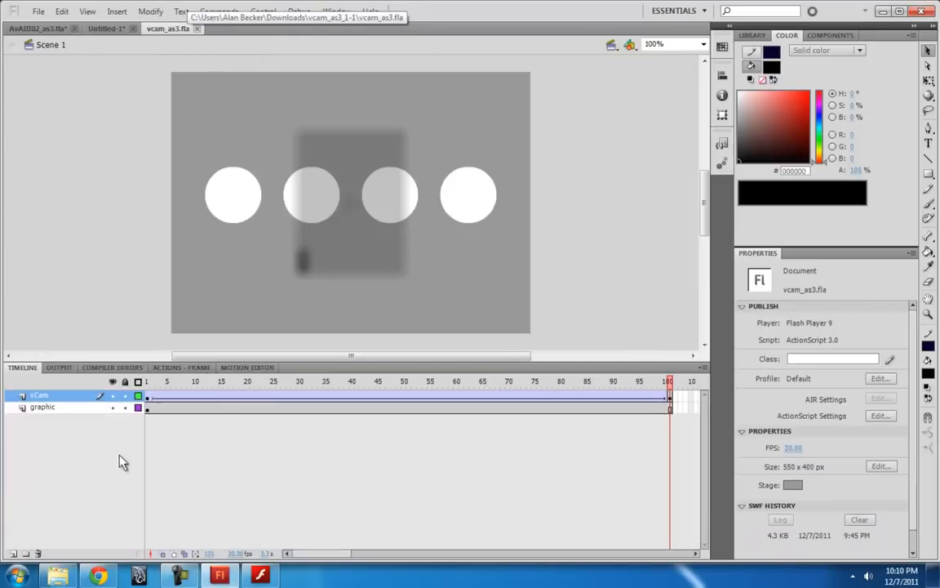
{"action": "left_click", "coordinate": [149, 398]}
{"action": "left_click", "coordinate": [227, 229]}
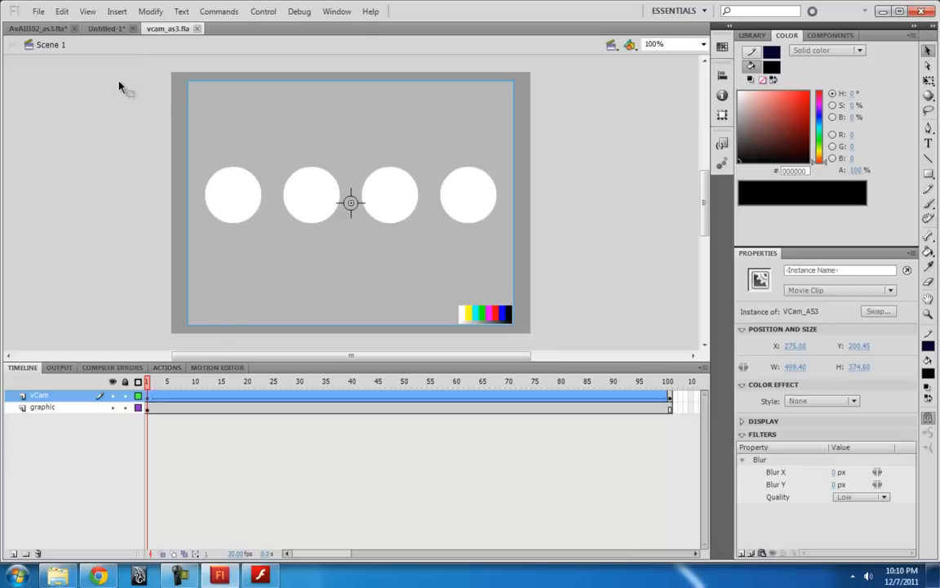
{"action": "left_click", "coordinate": [44, 27]}
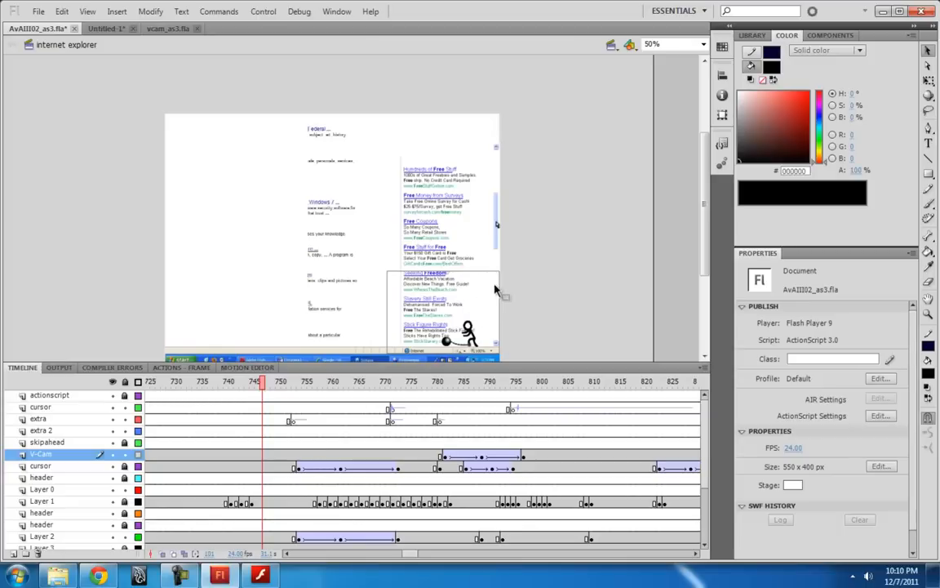
{"action": "left_click", "coordinate": [166, 31]}
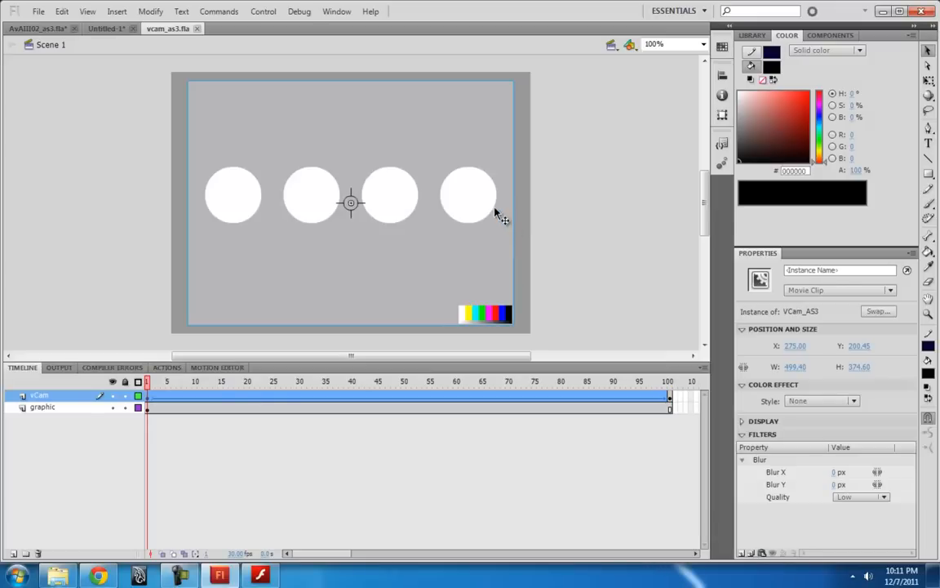
- Copy the VCam_AS3 symbol from the vcam_as3.fla library
{"action": "mouse_move", "coordinate": [157, 382]}
{"action": "left_mouse_down"}
{"action": "mouse_move", "coordinate": [672, 382]}
{"action": "mouse_move", "coordinate": [148, 381]}
{"action": "left_mouse_up"}
{"action": "left_click", "coordinate": [731, 74]}
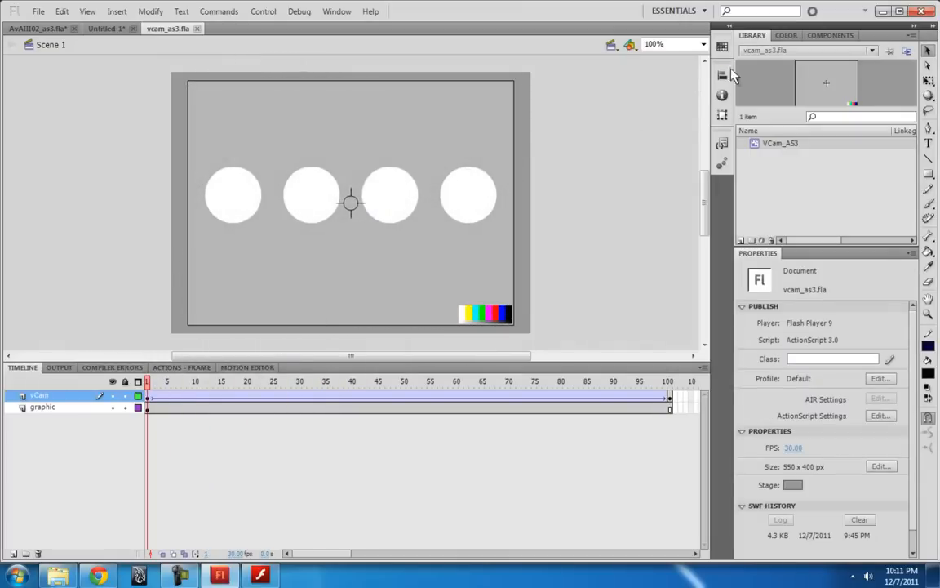
{"action": "right_click", "coordinate": [763, 144]}
{"action": "left_click", "coordinate": [771, 168]}
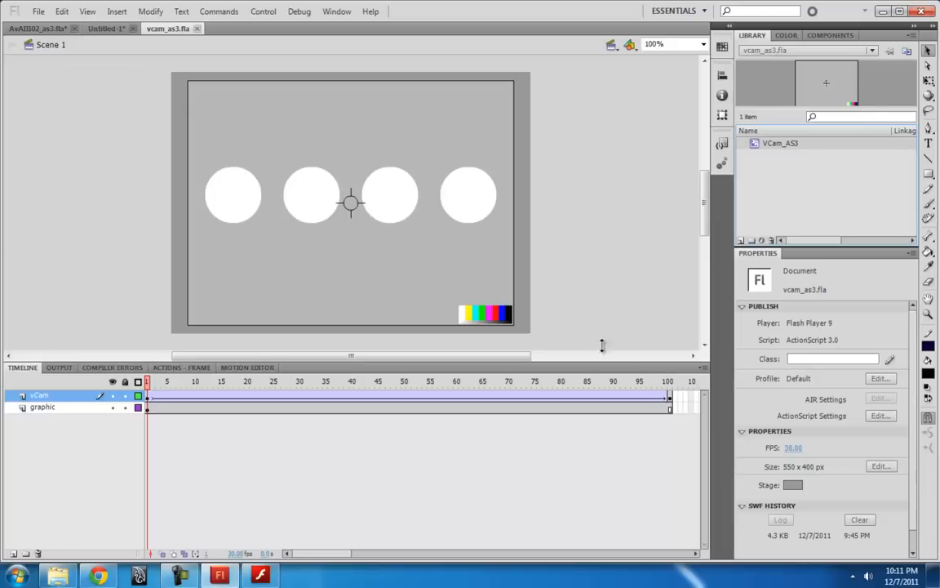
- Examine the tint and blur settings of the vCam instance at the last keyframe
{"action": "left_click", "coordinate": [670, 399]}
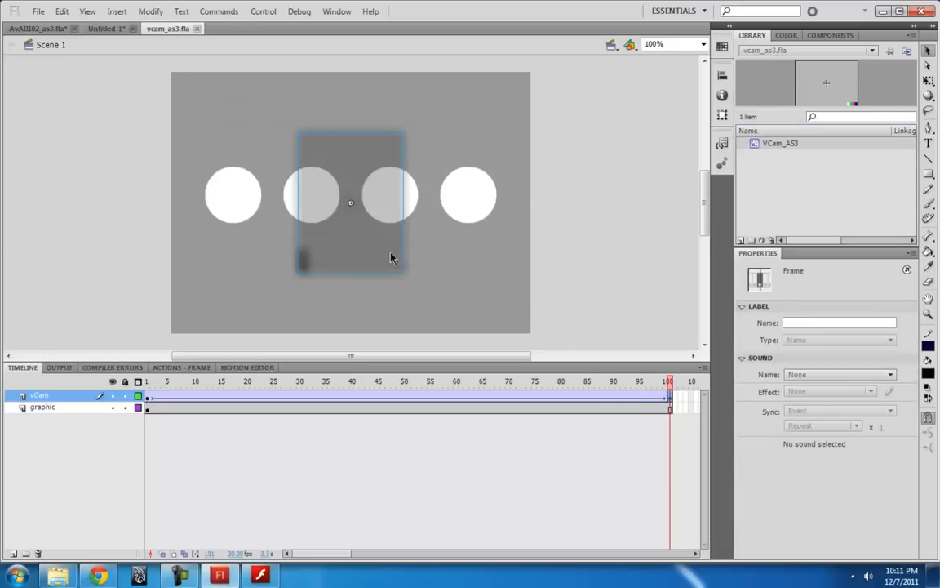
{"action": "left_click", "coordinate": [375, 190]}
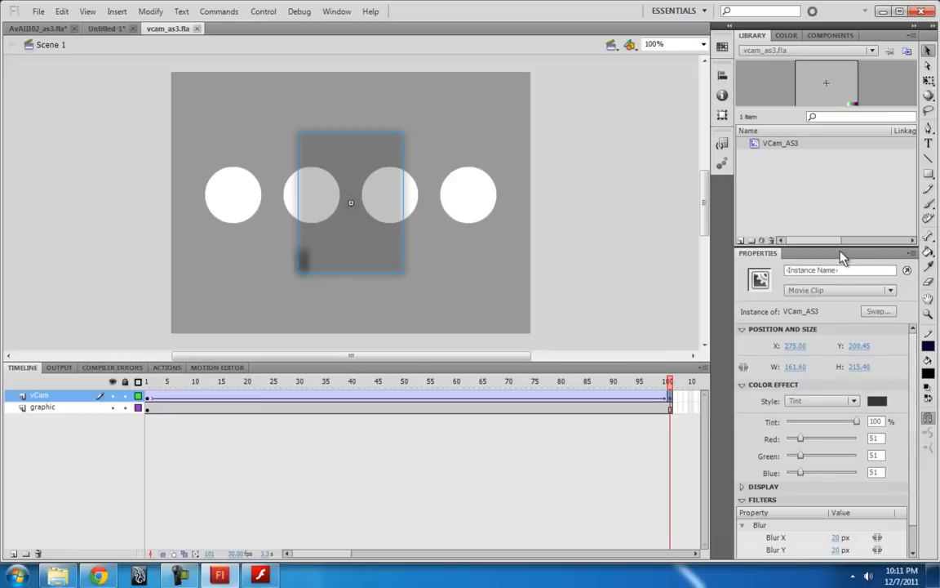
{"action": "left_click_drag", "start_coordinate": [843, 250], "coordinate": [836, 188]}
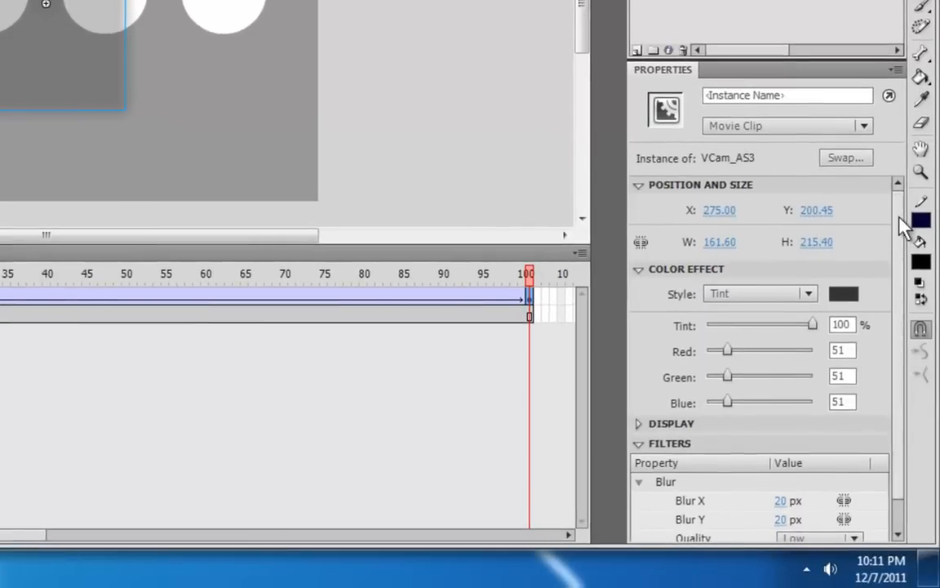
{"action": "scroll", "coordinate": [881, 475], "scroll_direction": "down", "scroll_amount": 1}
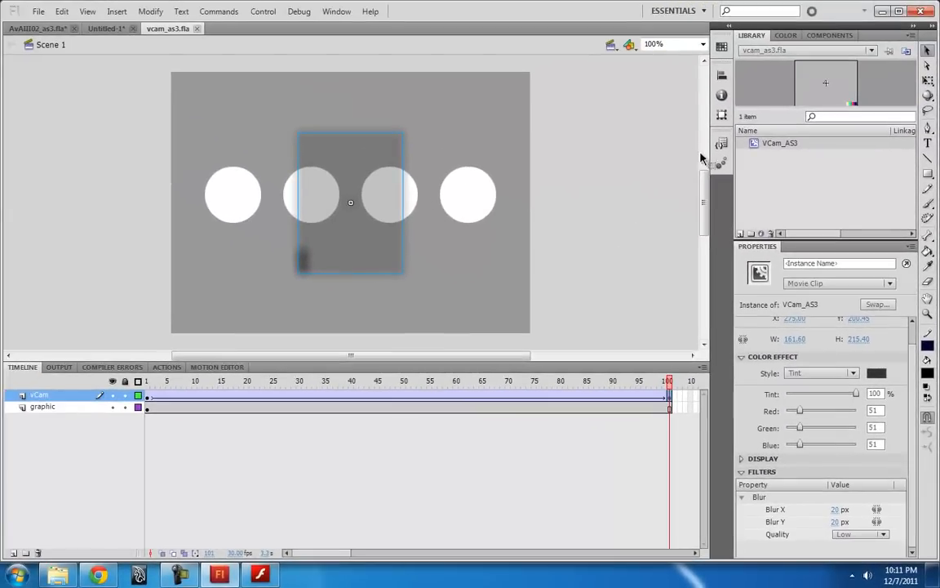
- Copy the VCam_AS3 symbol from the vcam_as3.fla library and paste it into the Untitled-1 library
{"action": "right_click", "coordinate": [756, 144]}
{"action": "left_click", "coordinate": [776, 165]}
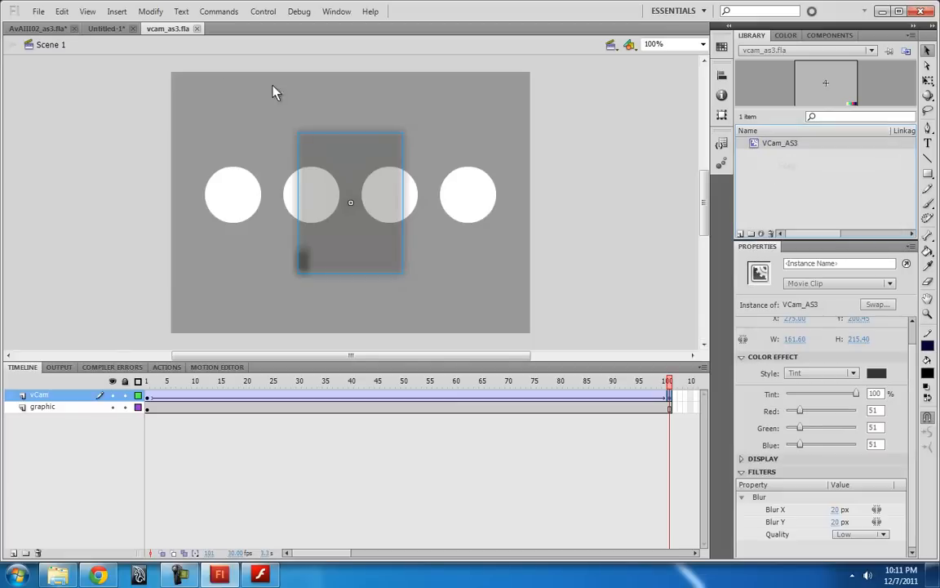
{"action": "left_click", "coordinate": [106, 29]}
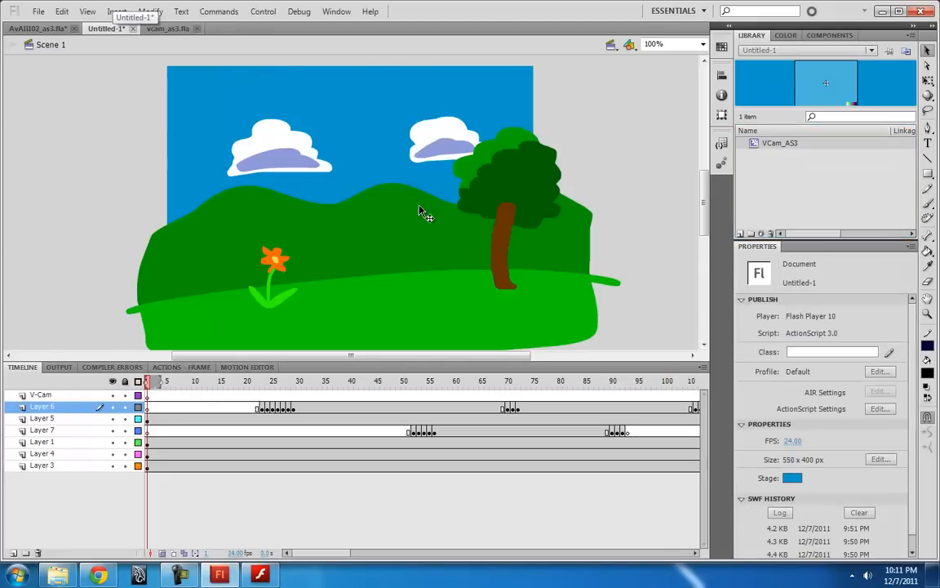
{"action": "right_click", "coordinate": [778, 163]}
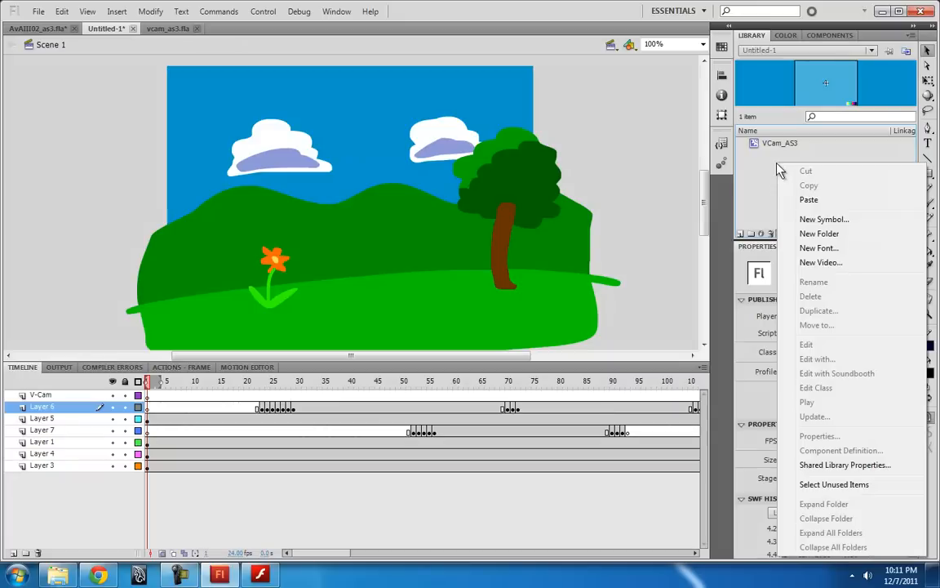
{"action": "left_click", "coordinate": [802, 201]}
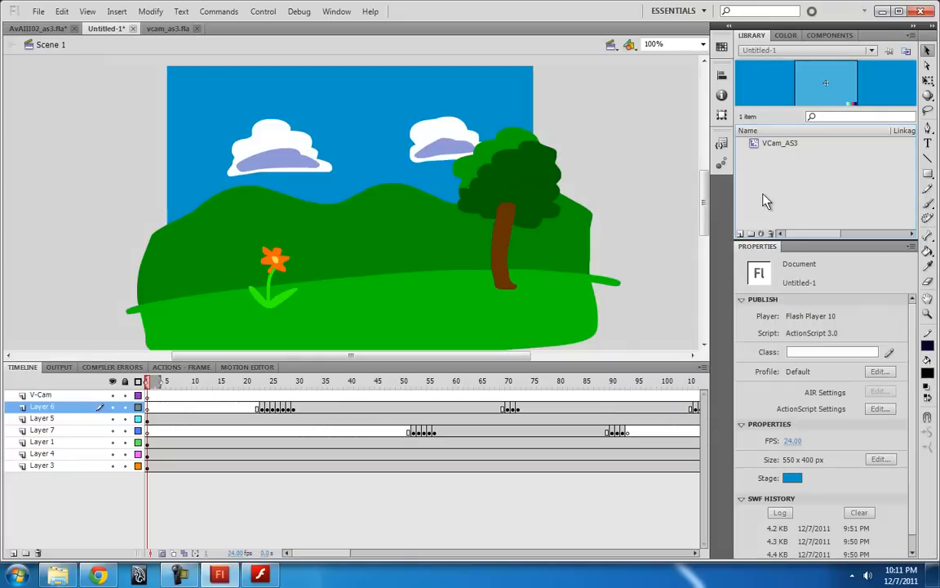
- Place a VCam_AS3 instance over the landscape on the V-Cam layer and enlarge the stage area to show its full frame
{"action": "left_click", "coordinate": [41, 396]}
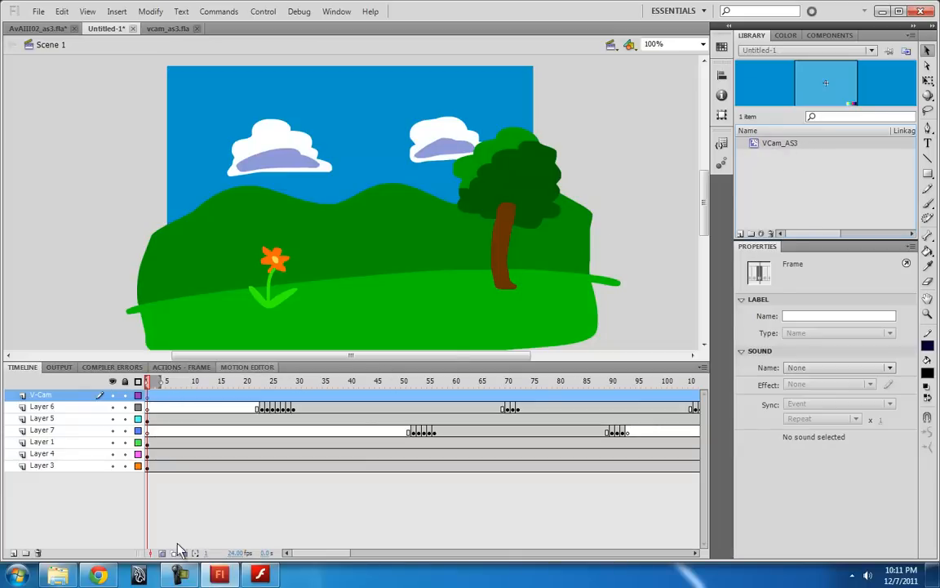
{"action": "left_click_drag", "start_coordinate": [758, 147], "coordinate": [250, 231]}
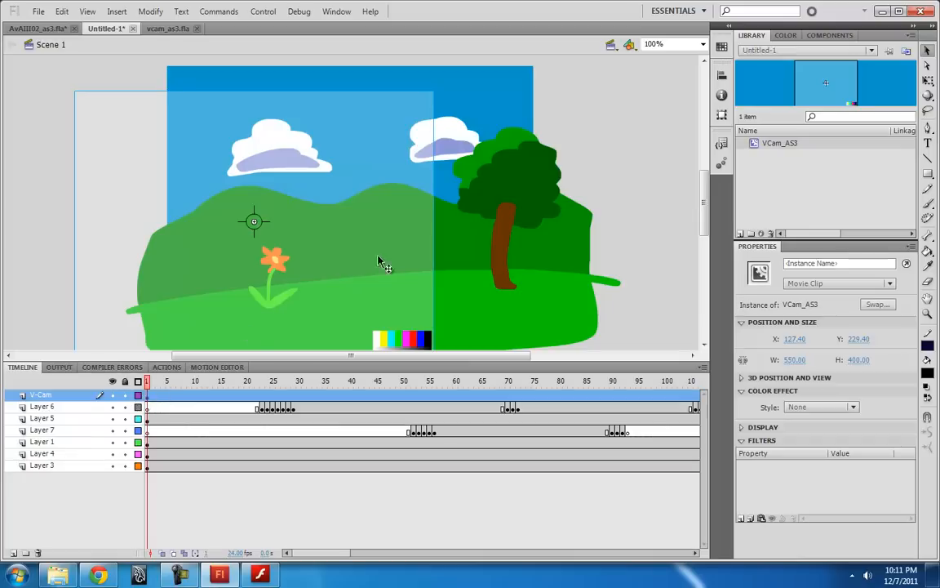
{"action": "scroll", "coordinate": [485, 262], "scroll_direction": "down", "scroll_amount": 3}
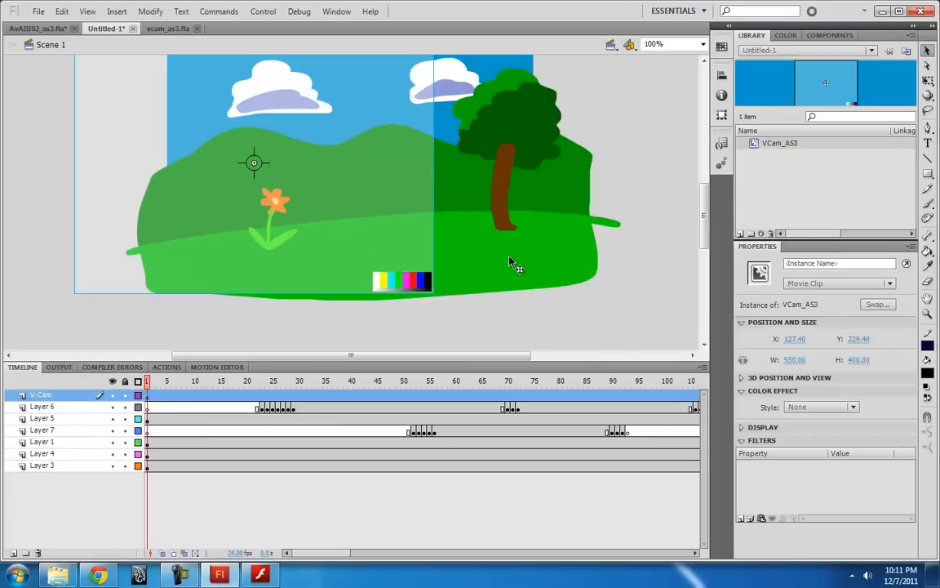
{"action": "scroll", "coordinate": [445, 263], "scroll_direction": "up", "scroll_amount": 3}
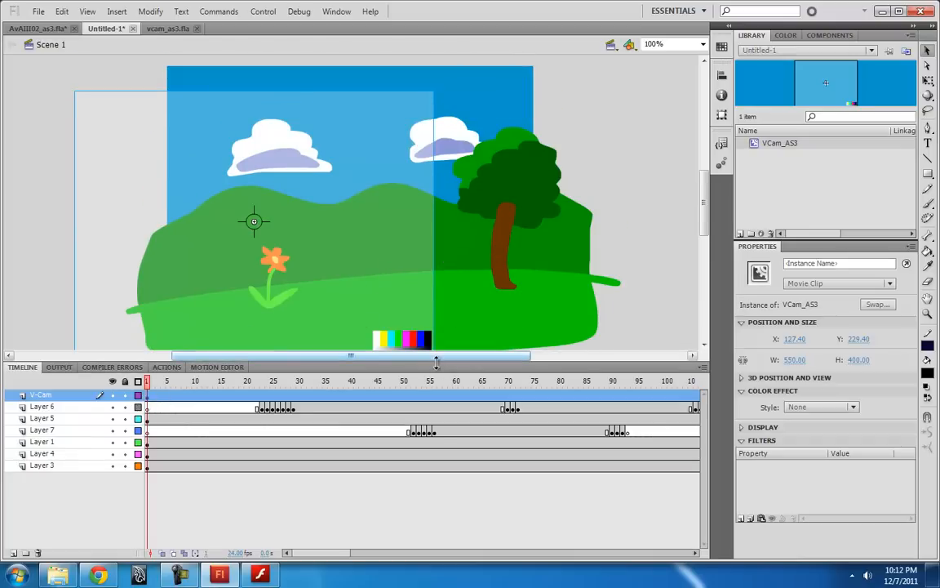
{"action": "left_click_drag", "start_coordinate": [437, 365], "coordinate": [445, 421]}
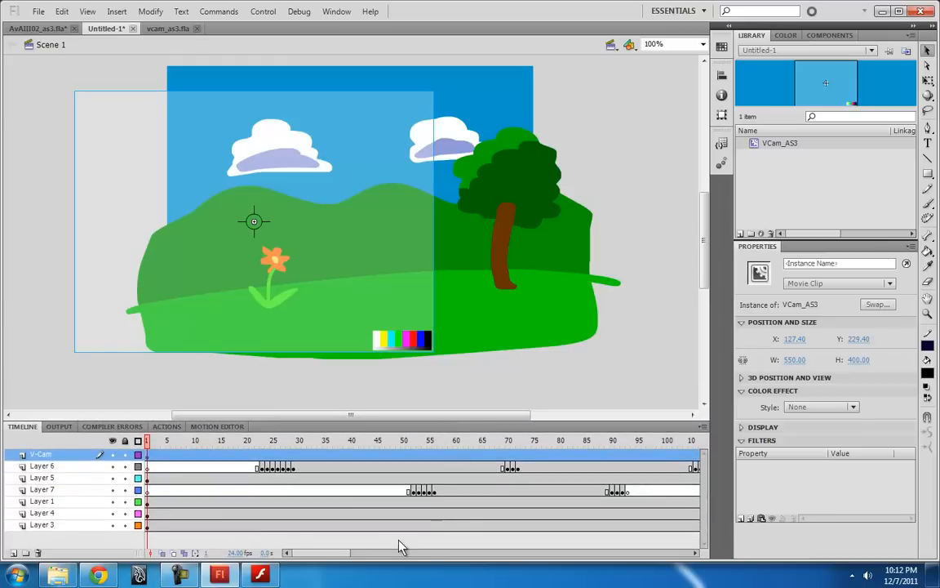
- Hide the V-Cam layer, play the stick figure animation, return to frame 1 and show the V-Cam layer again
{"action": "left_click", "coordinate": [112, 454]}
{"action": "left_click", "coordinate": [149, 479]}
{"action": "key", "text": "Return"}
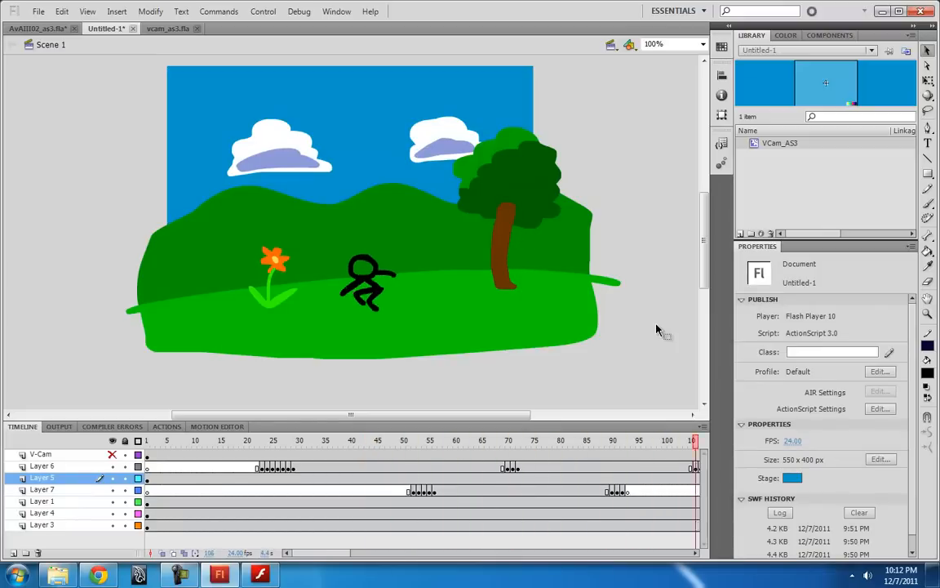
{"action": "left_click_drag", "start_coordinate": [399, 554], "coordinate": [340, 553]}
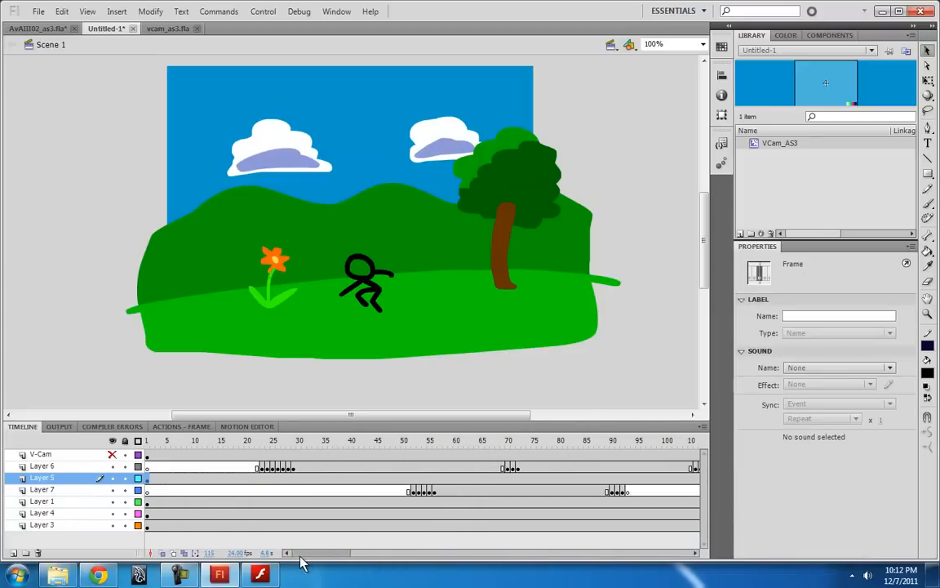
{"action": "left_click_drag", "start_coordinate": [151, 447], "coordinate": [118, 455]}
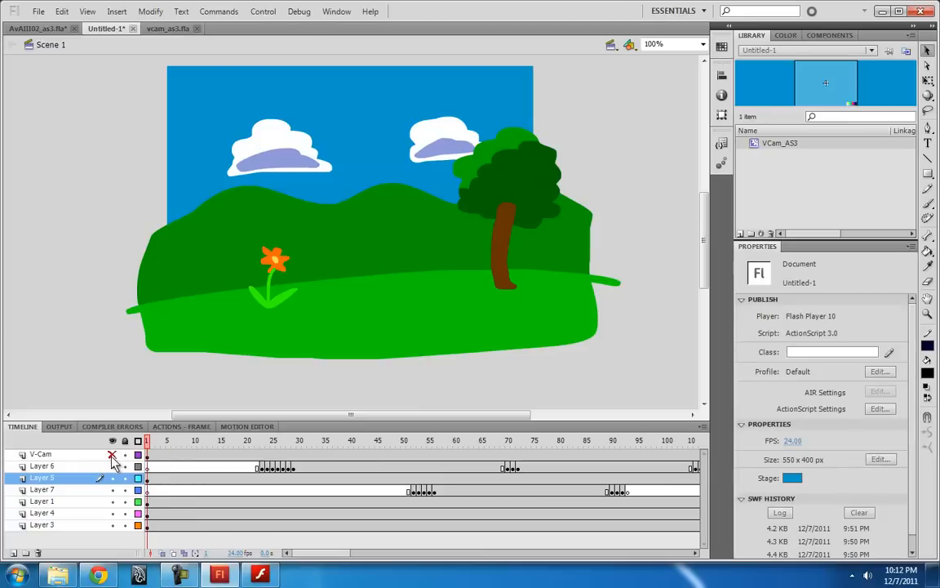
{"action": "left_click", "coordinate": [112, 454]}
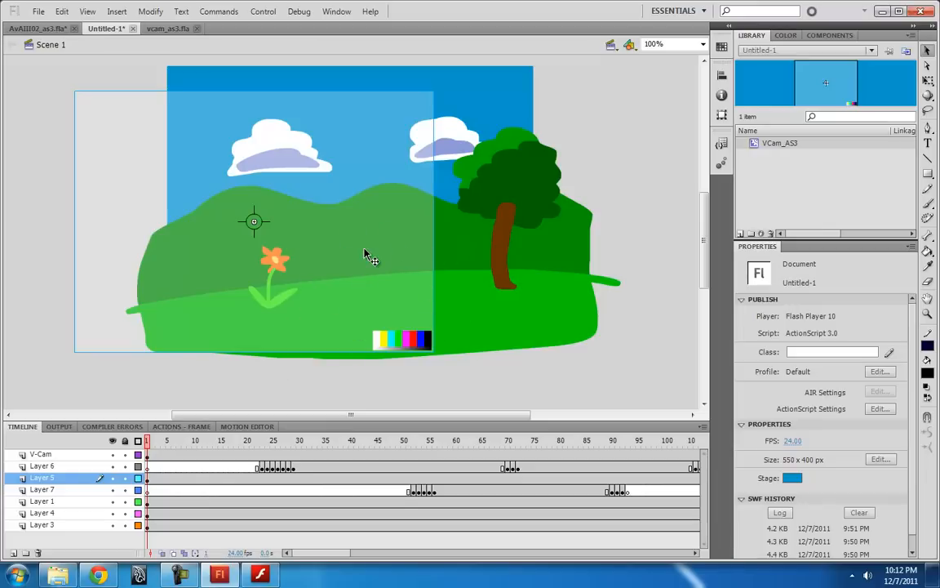
- Scale the vCam instance down to less than half its size and position it around the flower at frame 1
{"action": "left_click", "coordinate": [319, 272]}
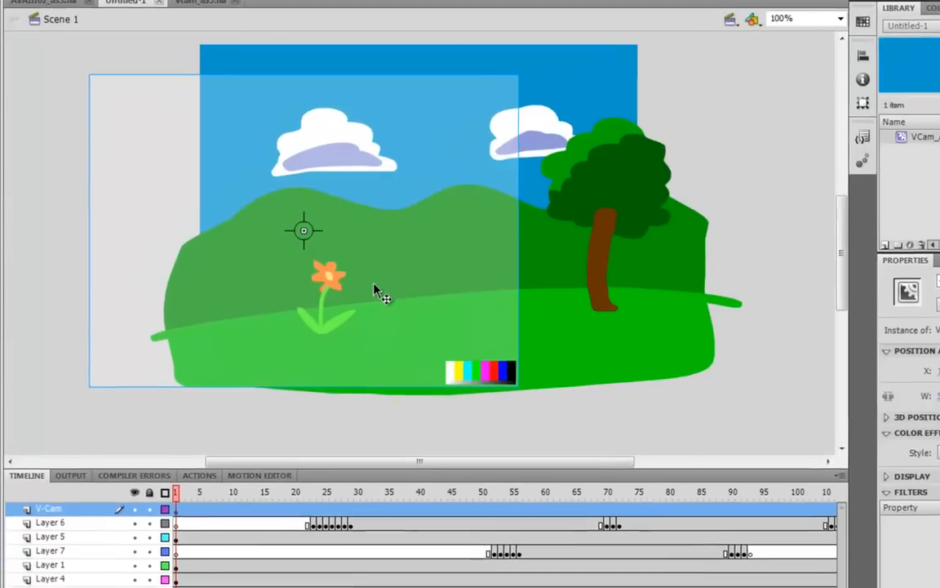
{"action": "key", "text": "q"}
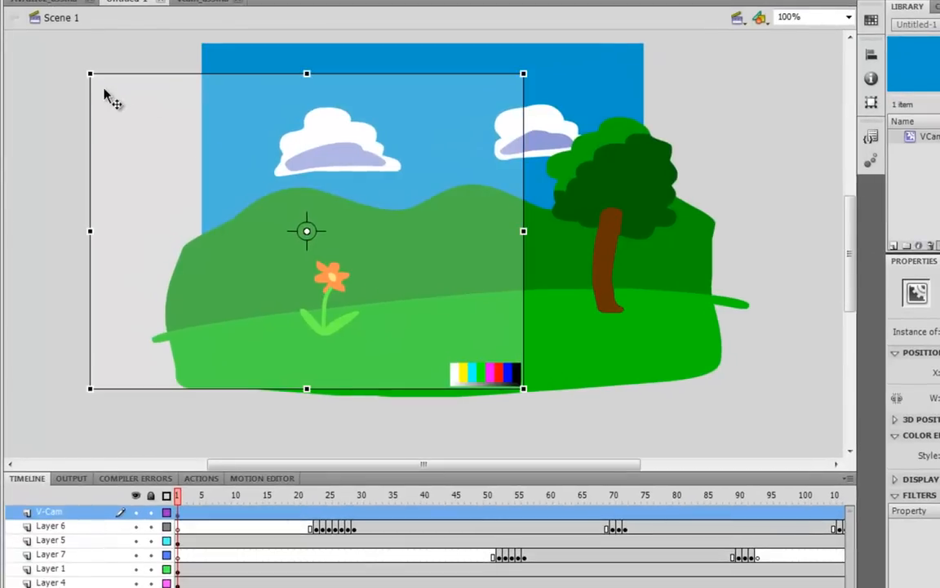
{"action": "left_click_drag", "start_coordinate": [91, 76], "coordinate": [206, 96]}
{"action": "left_click_drag", "start_coordinate": [363, 270], "coordinate": [445, 313]}
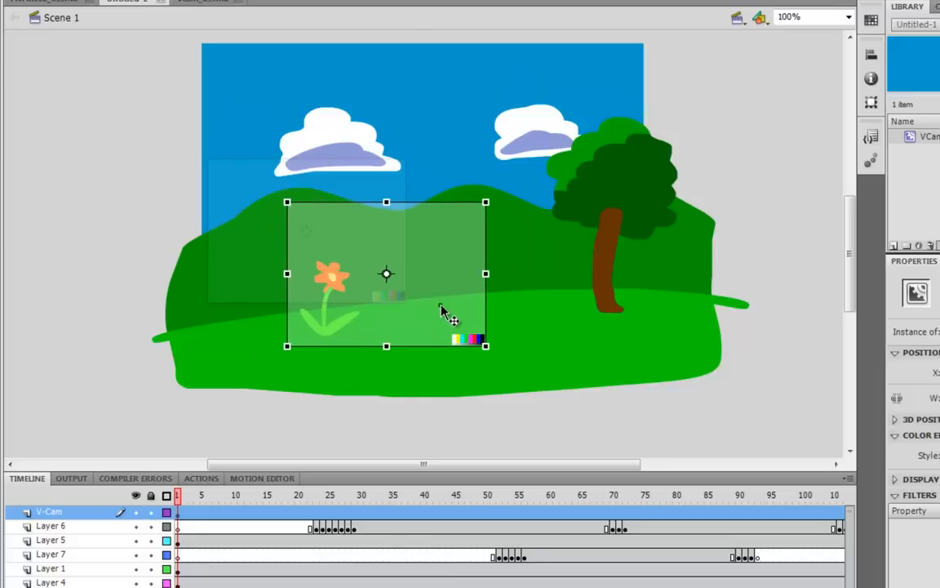
- Using the stick figure's position at frame 27 as reference, enlarge and reposition the vCam to enclose both flower and figure
{"action": "left_click", "coordinate": [337, 499]}
{"action": "left_click_drag", "start_coordinate": [339, 504], "coordinate": [342, 508]}
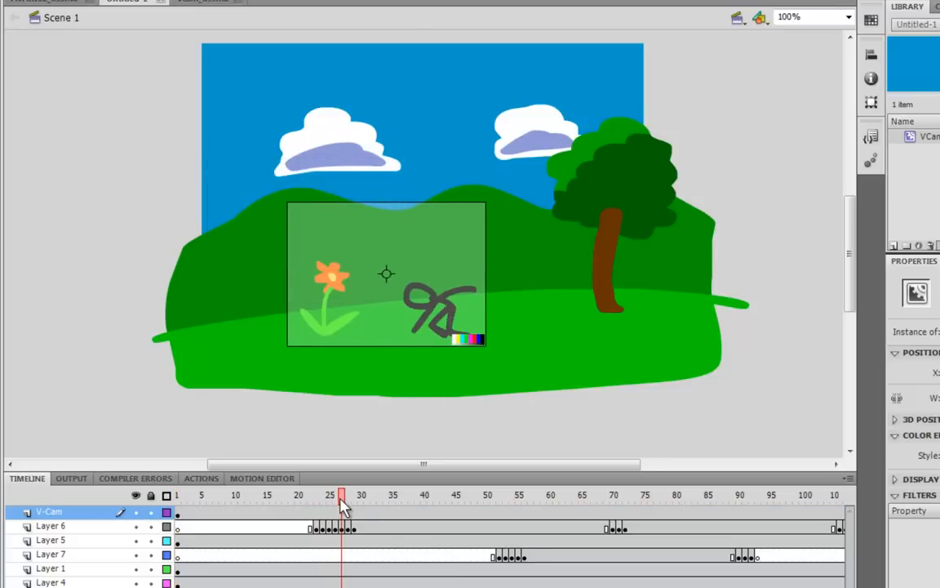
{"action": "left_click_drag", "start_coordinate": [433, 262], "coordinate": [468, 284]}
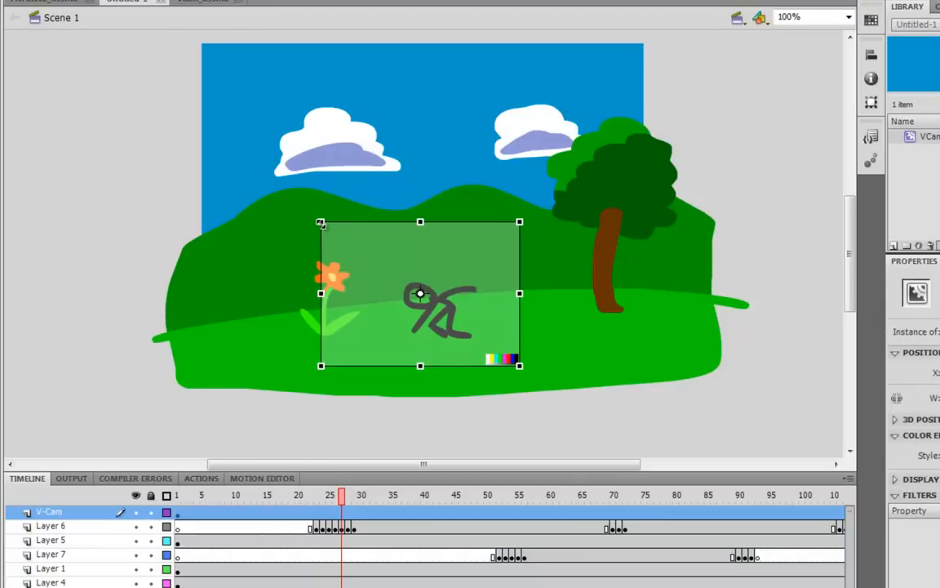
{"action": "left_click_drag", "start_coordinate": [320, 222], "coordinate": [301, 207]}
{"action": "left_click_drag", "start_coordinate": [457, 310], "coordinate": [454, 296]}
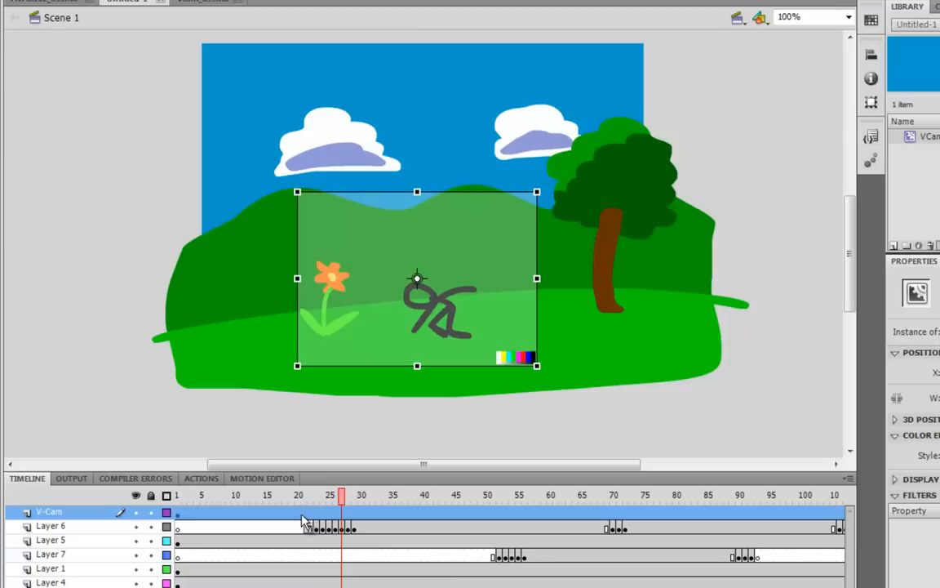
- Add a V-Cam keyframe at frame 21, enlarge the camera slightly there, and create a classic tween from frame 1
{"action": "left_click", "coordinate": [302, 516]}
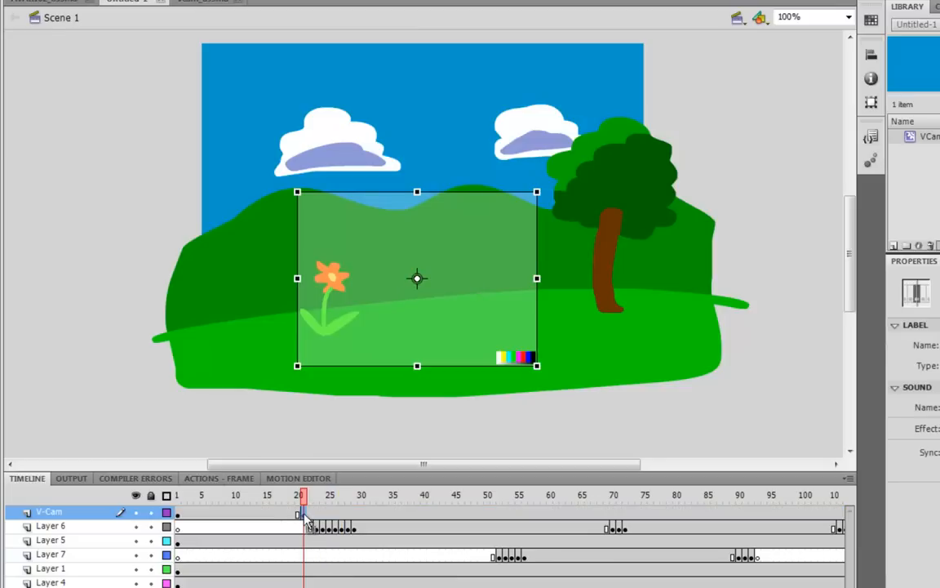
{"action": "left_click", "coordinate": [178, 516]}
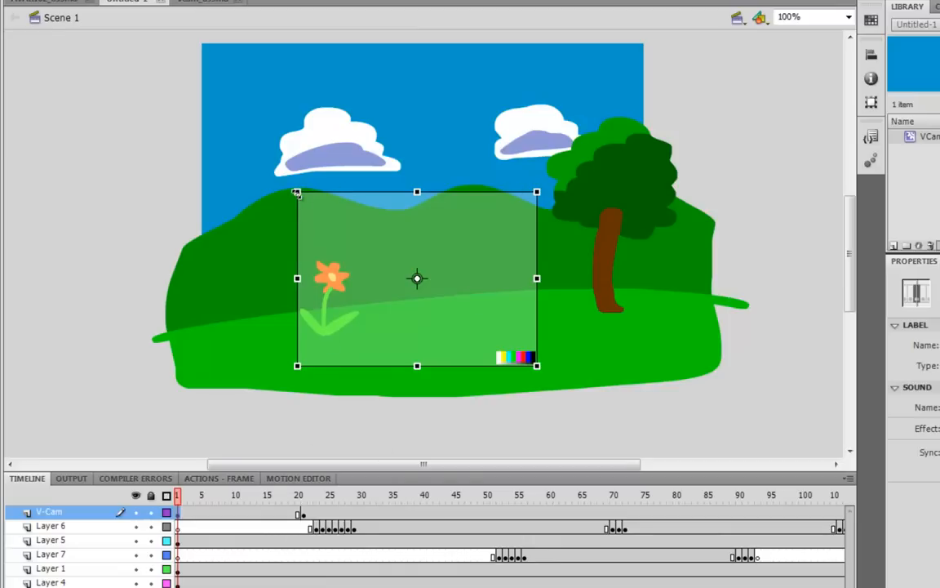
{"action": "left_click", "coordinate": [302, 513]}
{"action": "left_click_drag", "start_coordinate": [538, 192], "coordinate": [560, 174]}
{"action": "right_click", "coordinate": [216, 514]}
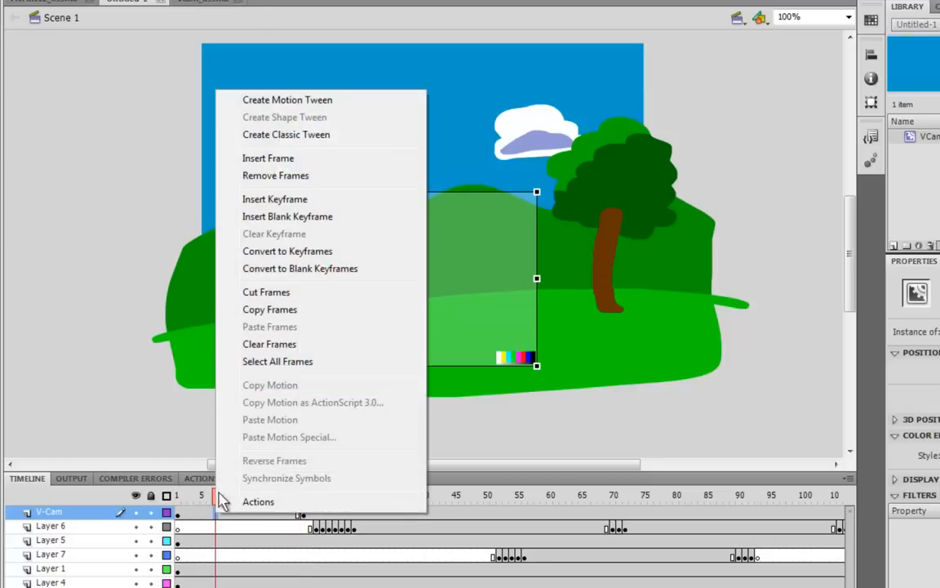
{"action": "left_click", "coordinate": [298, 143]}
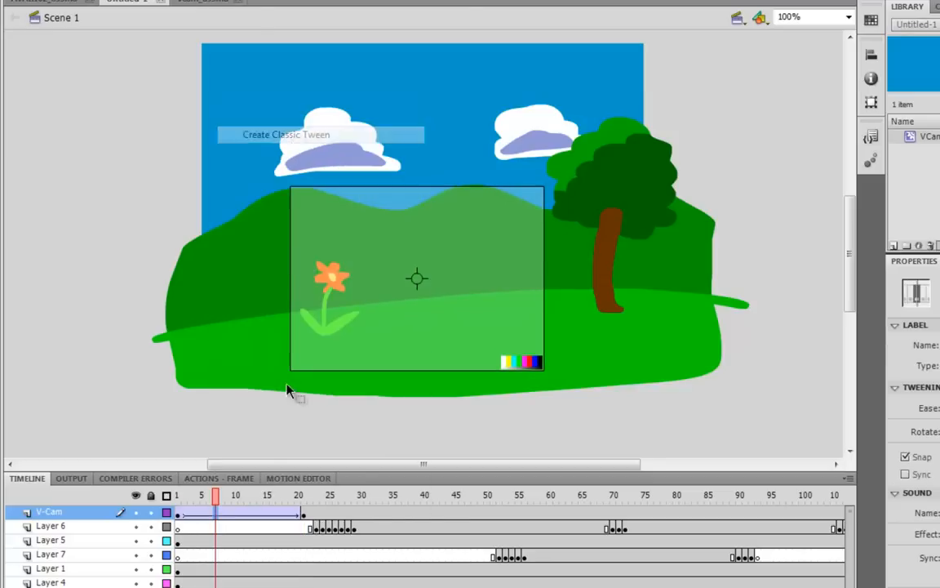
- Add V-Cam keyframes at frames 26, 29, 32, 34 and 36, shifting the camera up and down to make a shake
{"action": "left_click_drag", "start_coordinate": [181, 496], "coordinate": [335, 508]}
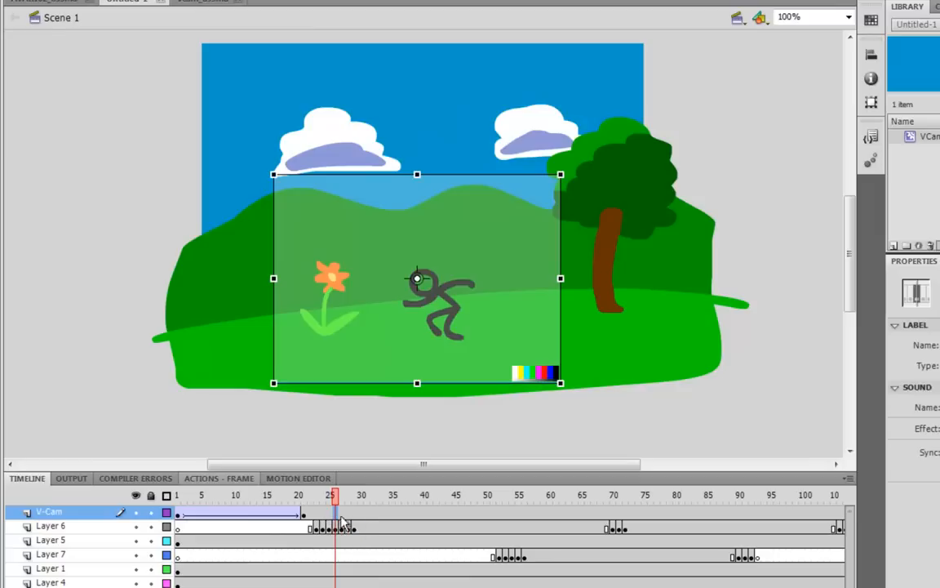
{"action": "left_click", "coordinate": [357, 514]}
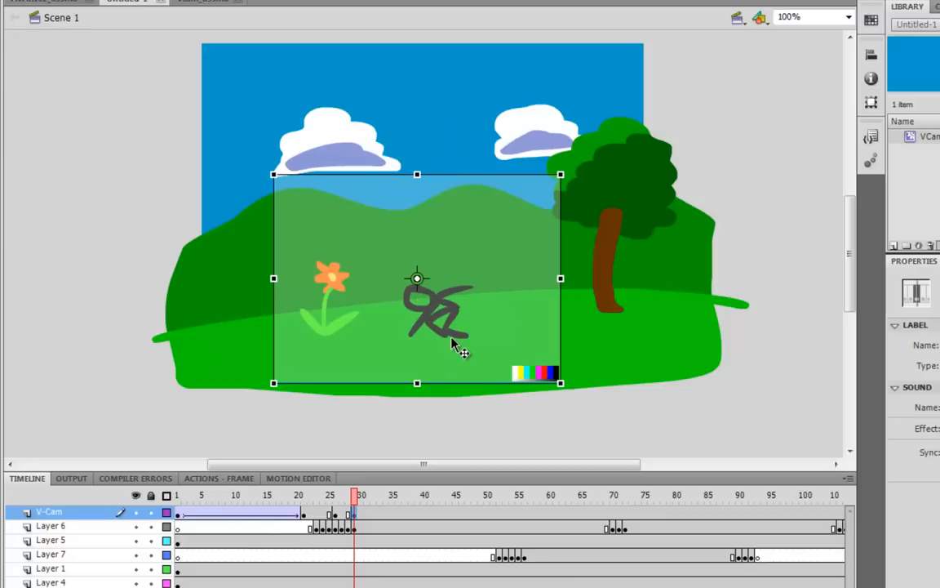
{"action": "left_click_drag", "start_coordinate": [459, 343], "coordinate": [453, 329]}
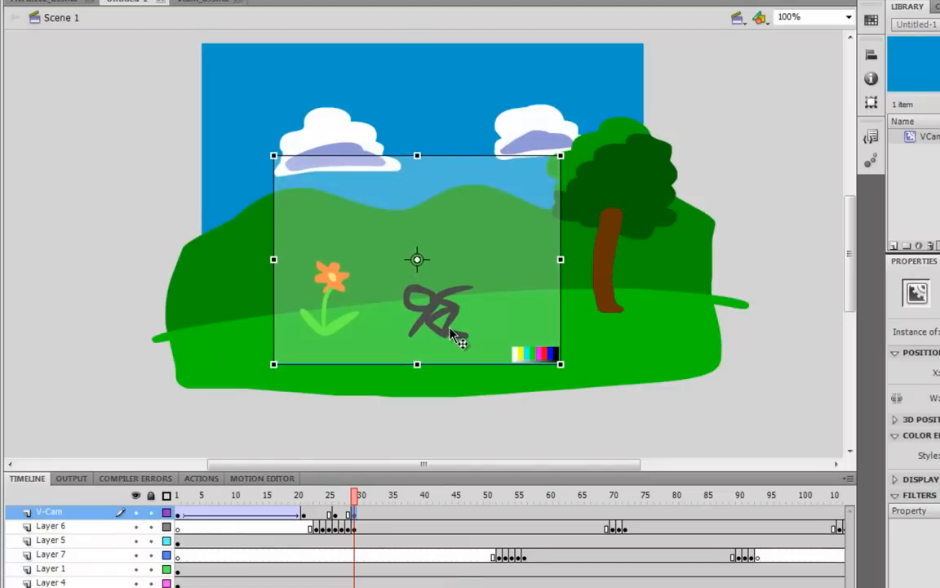
{"action": "left_click", "coordinate": [374, 519]}
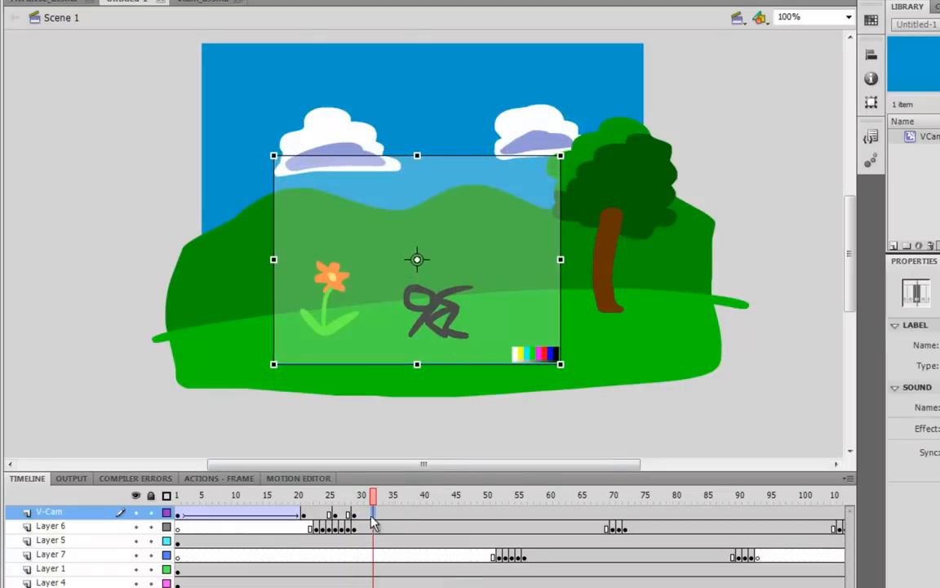
{"action": "mouse_move", "coordinate": [472, 330]}
{"action": "left_mouse_down"}
{"action": "mouse_move", "coordinate": [474, 345]}
{"action": "mouse_move", "coordinate": [472, 338]}
{"action": "left_mouse_up"}
{"action": "left_click", "coordinate": [386, 512]}
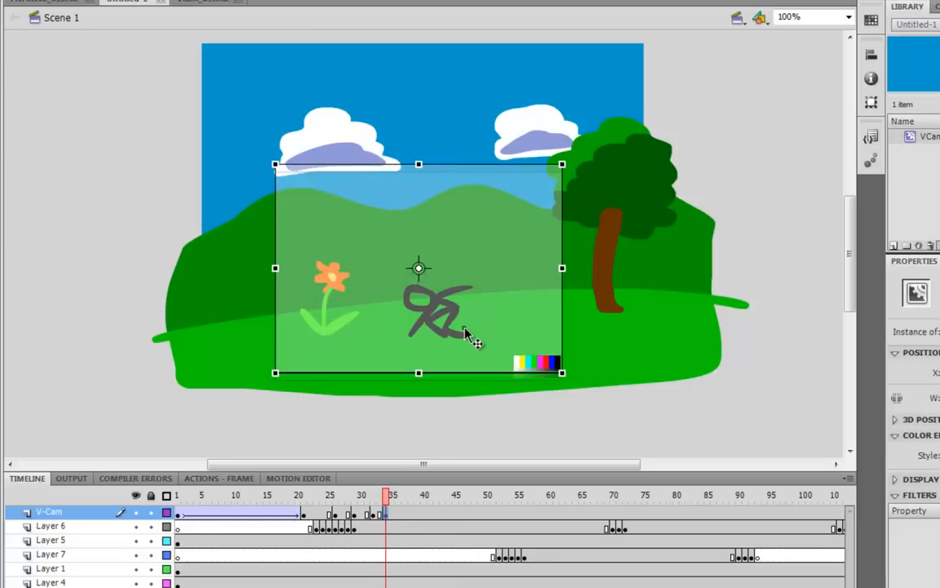
{"action": "left_click", "coordinate": [397, 514]}
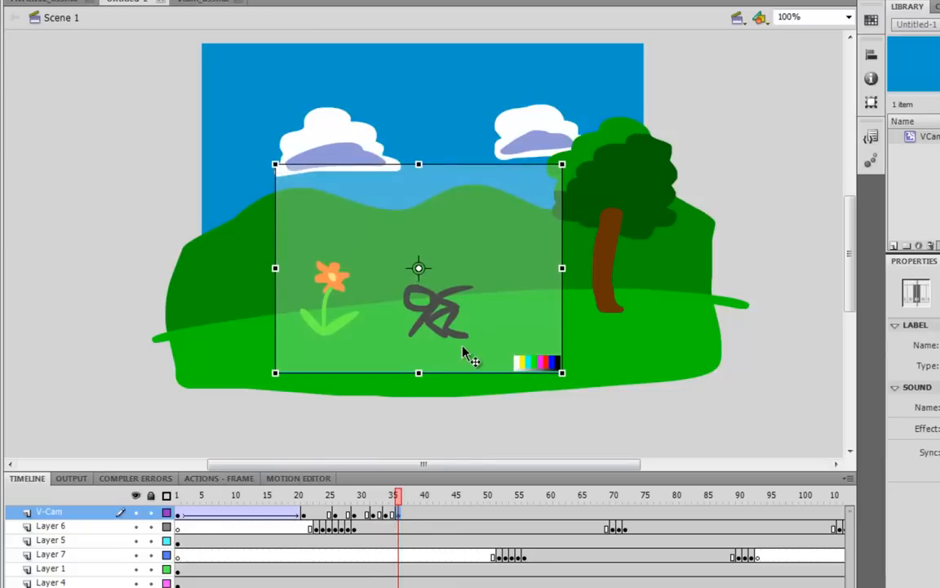
{"action": "left_click_drag", "start_coordinate": [467, 356], "coordinate": [469, 362]}
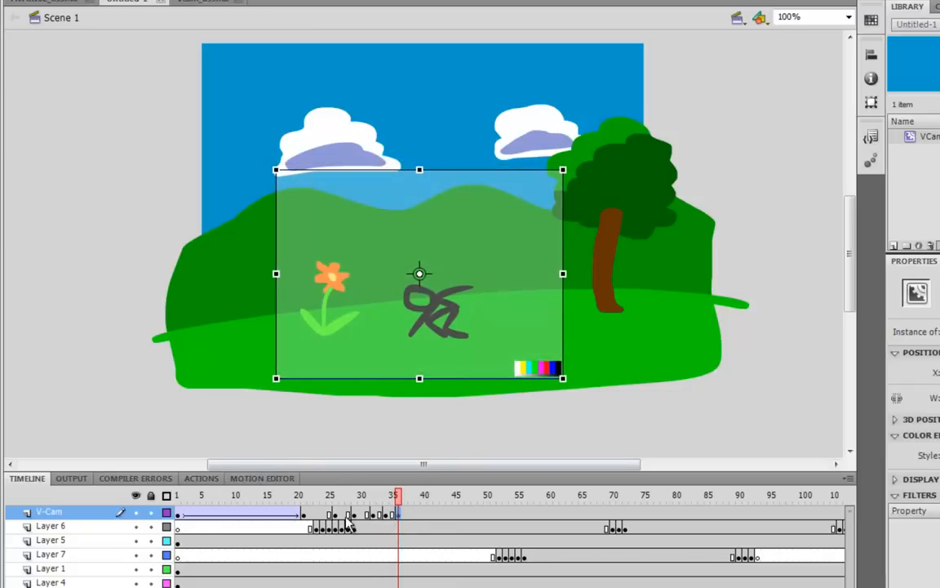
- Create classic tweens between the camera shake keyframes from frame 26 to frame 36
{"action": "left_click_drag", "start_coordinate": [350, 515], "coordinate": [394, 516]}
{"action": "right_click", "coordinate": [389, 515]}
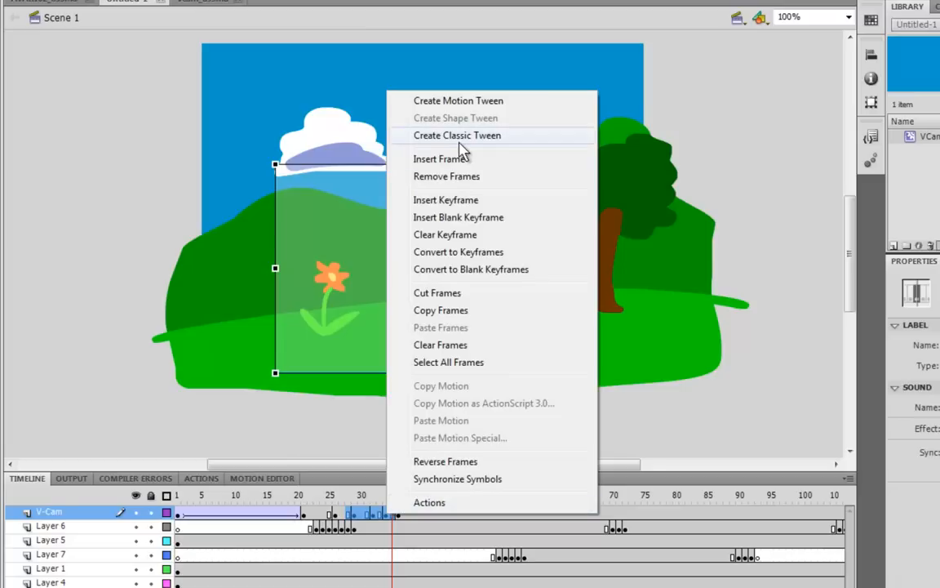
{"action": "left_click", "coordinate": [406, 134]}
- Play the animation around the camera shake several times to check its timing against the stick figure
{"action": "left_click", "coordinate": [341, 515]}
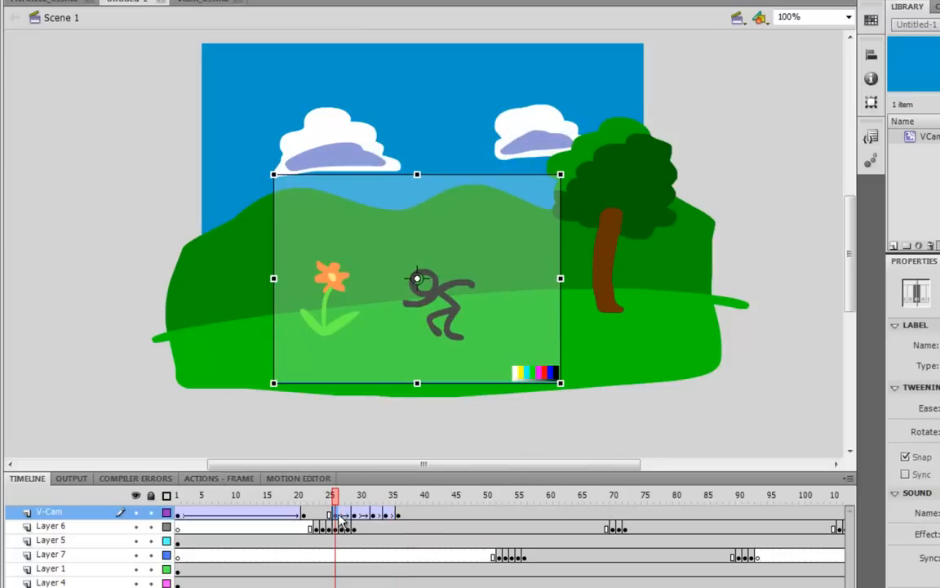
{"action": "key", "text": "Return"}
{"action": "left_click", "coordinate": [336, 515]}
{"action": "left_click", "coordinate": [281, 515]}
{"action": "key", "text": "Return"}
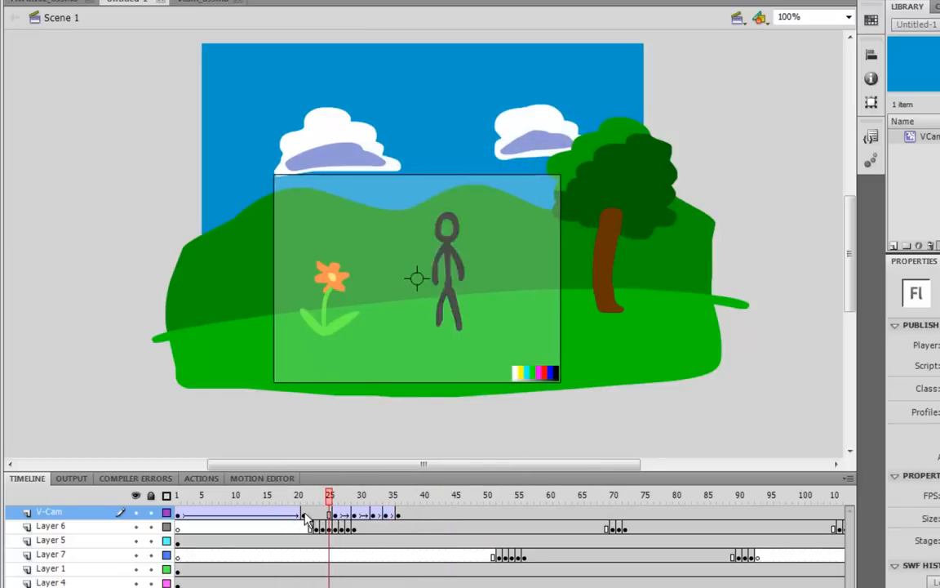
{"action": "left_click", "coordinate": [305, 515]}
{"action": "key", "text": "Return"}
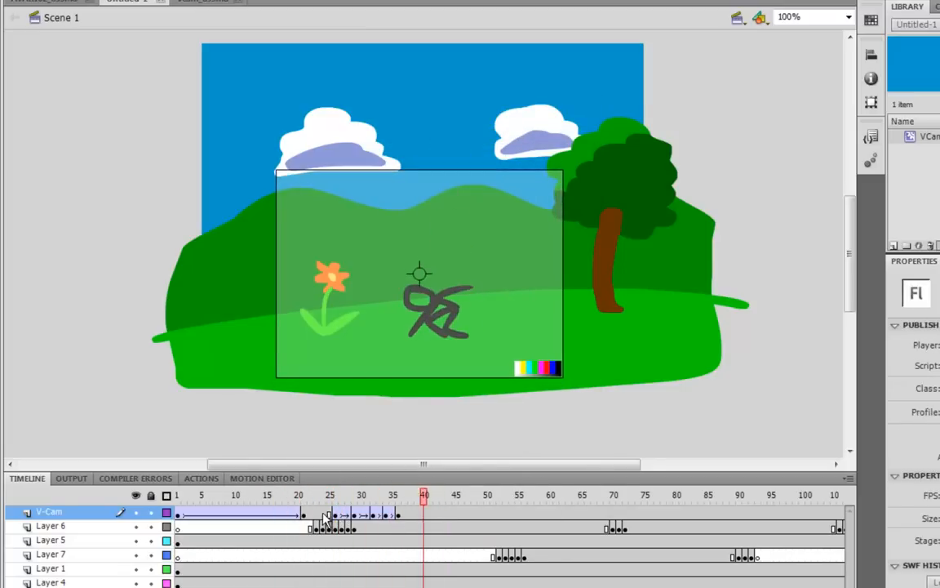
- Shift the camera shake keyframes one frame earlier to start at frame 25, and scrub through the shake
{"action": "left_click", "coordinate": [323, 514]}
{"action": "left_click", "coordinate": [336, 514]}
{"action": "left_click_drag", "start_coordinate": [334, 500], "coordinate": [387, 516]}
{"action": "left_click_drag", "start_coordinate": [327, 500], "coordinate": [396, 499]}
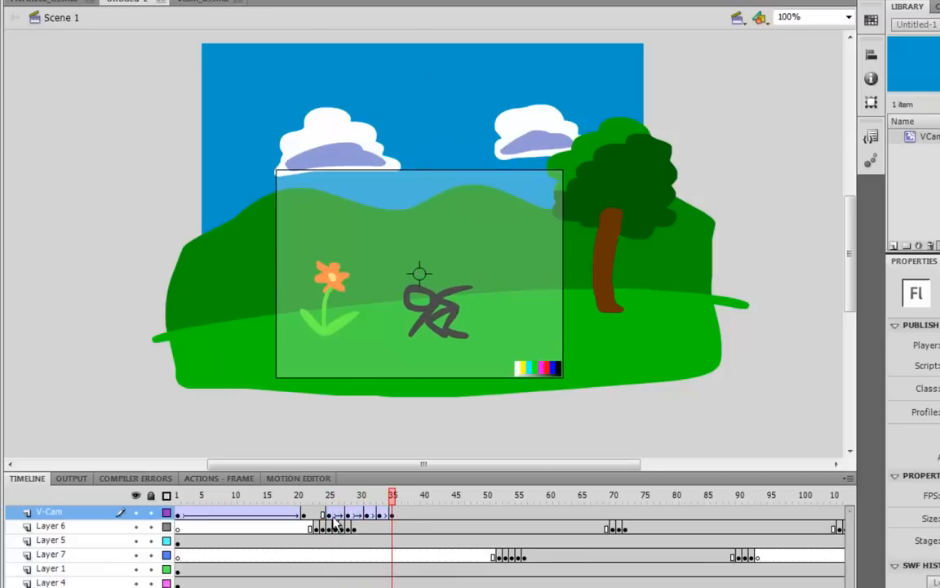
- Move the V-Cam keyframe at frame 28 to frame 27 and check the shake through frame 35
{"action": "left_click", "coordinate": [331, 515]}
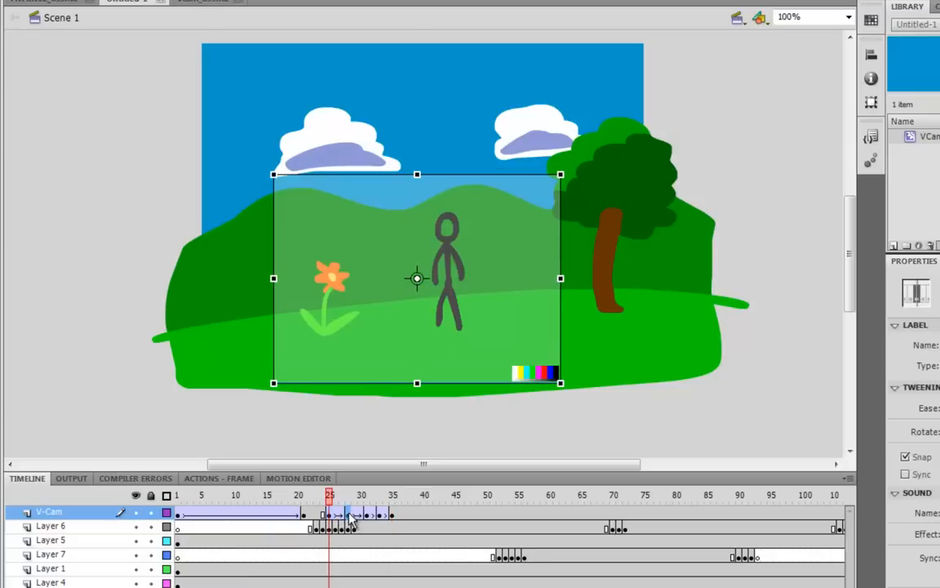
{"action": "left_click", "coordinate": [349, 515]}
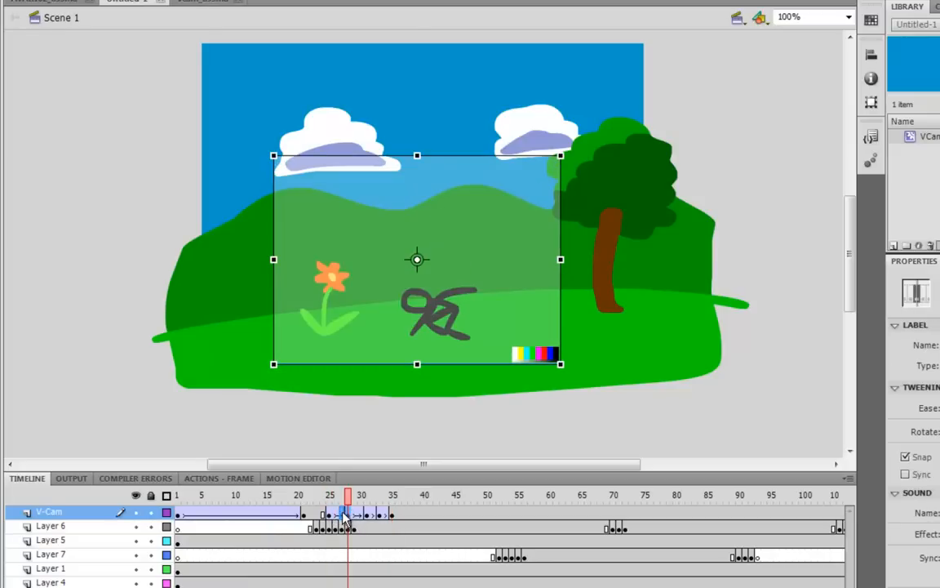
{"action": "left_click_drag", "start_coordinate": [348, 515], "coordinate": [324, 501]}
{"action": "left_click", "coordinate": [391, 515]}
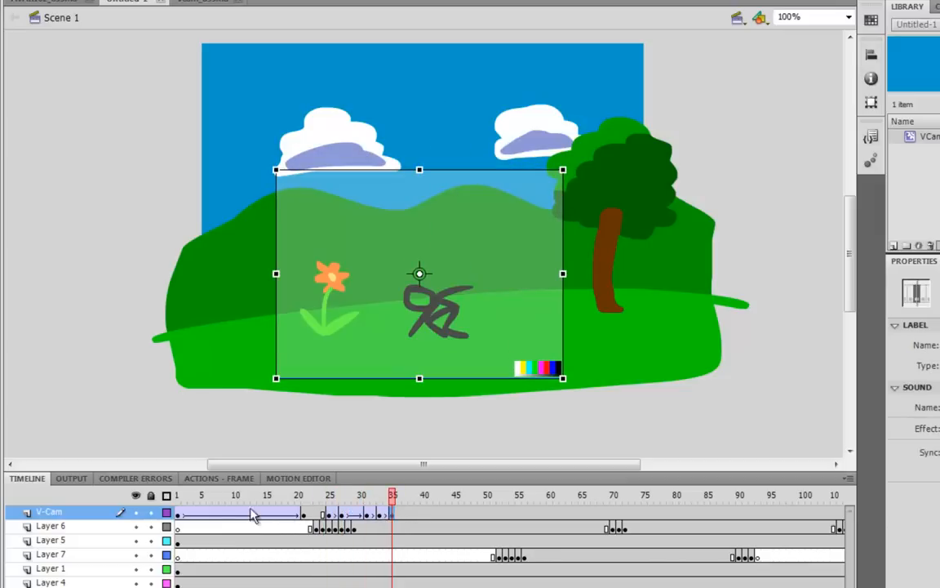
- Preview the camera shake as a published Flash movie and close the preview window
{"action": "left_click", "coordinate": [179, 516]}
{"action": "left_click", "coordinate": [47, 5]}
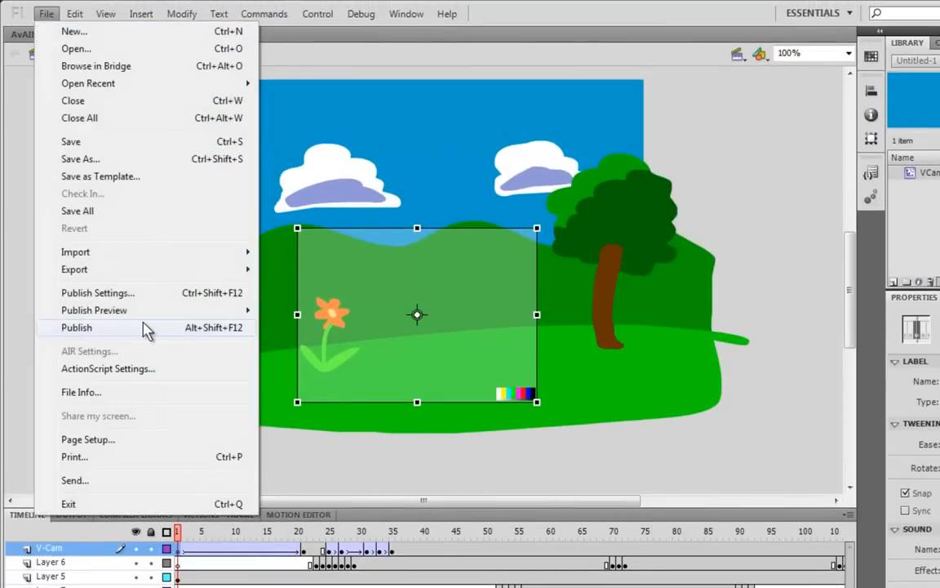
{"action": "mouse_move", "coordinate": [152, 321]}
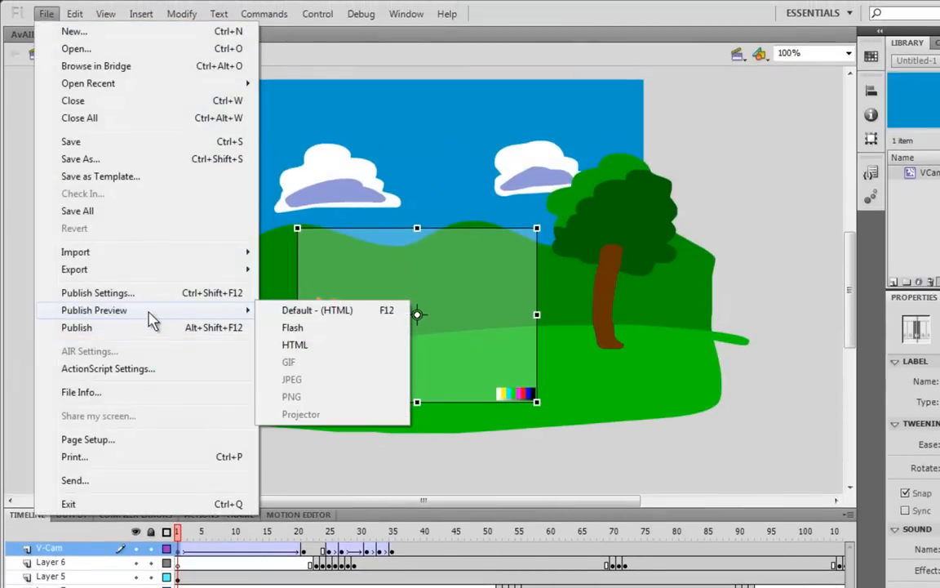
{"action": "left_click", "coordinate": [293, 327]}
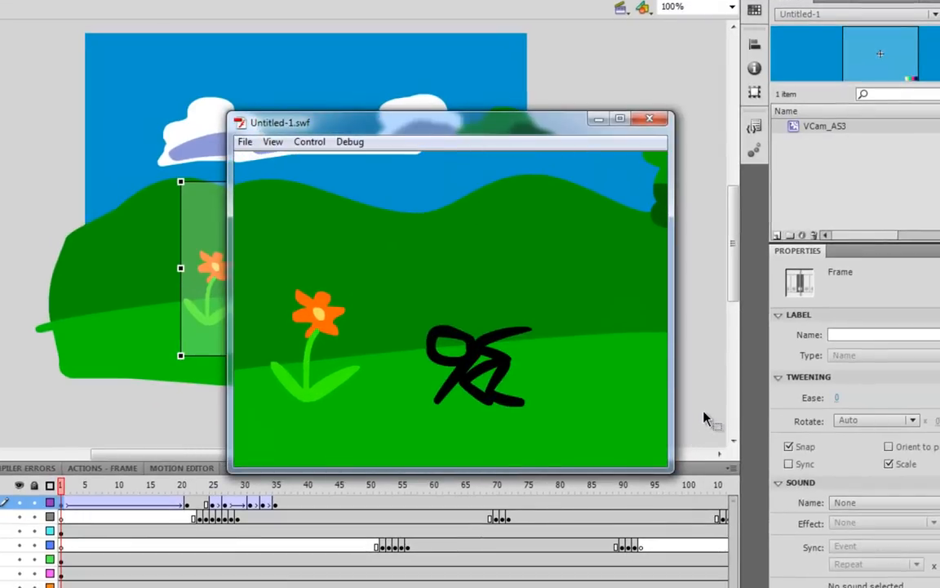
{"action": "left_click", "coordinate": [653, 121]}
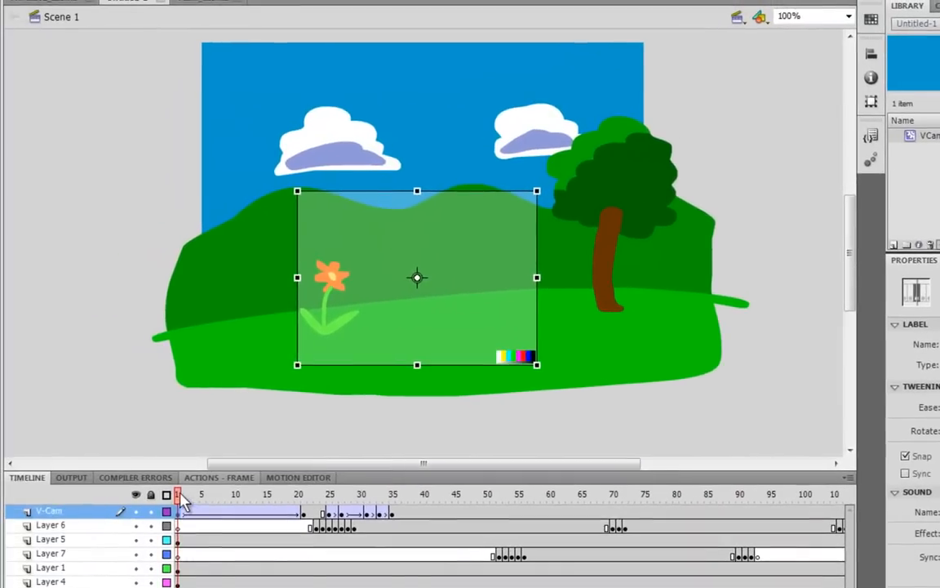
- Add a Blur filter to the camera at the frame 27 keyframe of the V-Cam layer
{"action": "left_click_drag", "start_coordinate": [66, 488], "coordinate": [184, 492]}
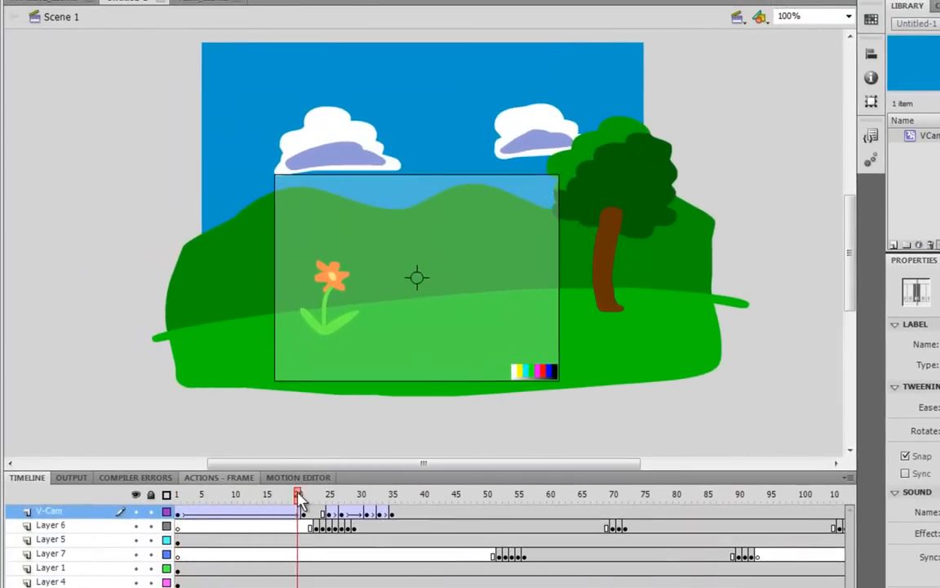
{"action": "left_click_drag", "start_coordinate": [299, 498], "coordinate": [332, 500]}
{"action": "left_click", "coordinate": [341, 513]}
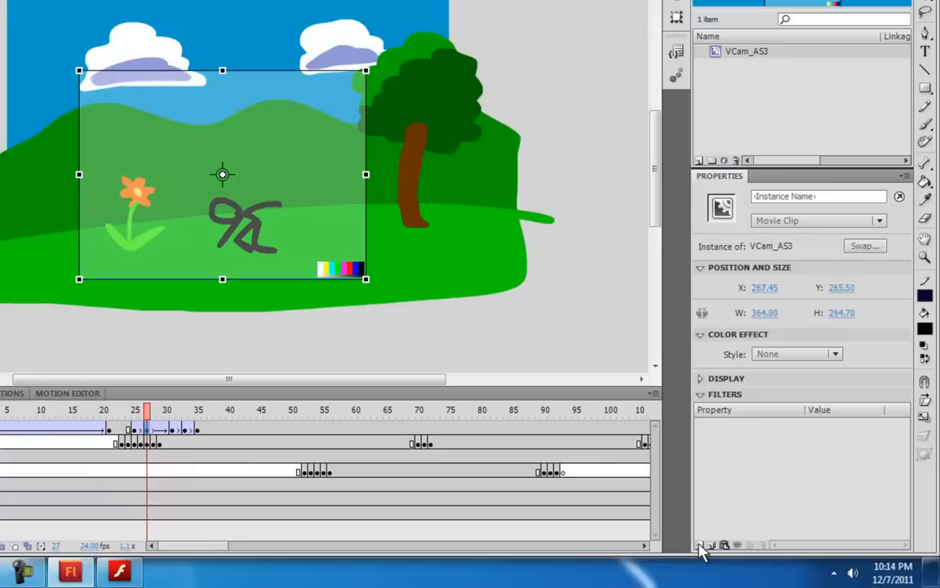
{"action": "left_click", "coordinate": [705, 544]}
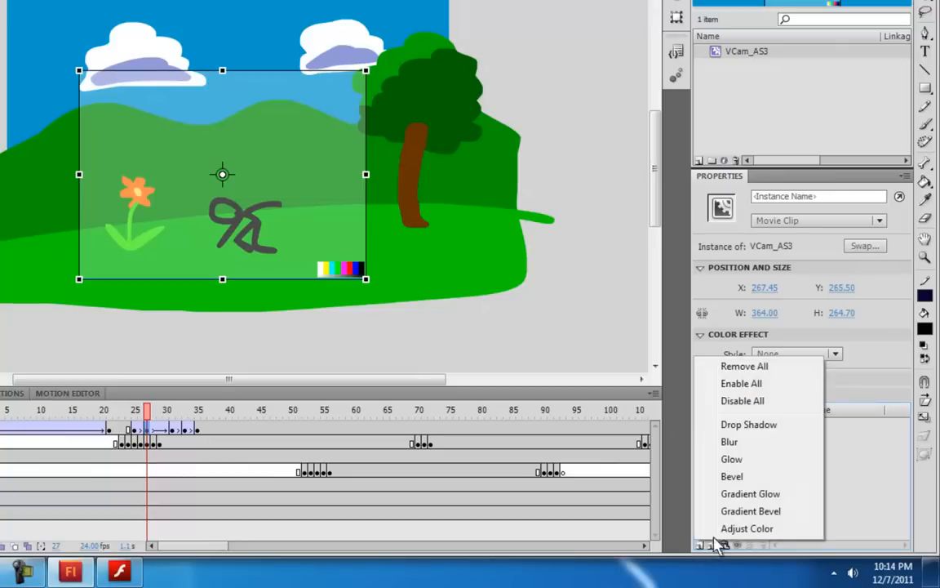
{"action": "left_click", "coordinate": [700, 559]}
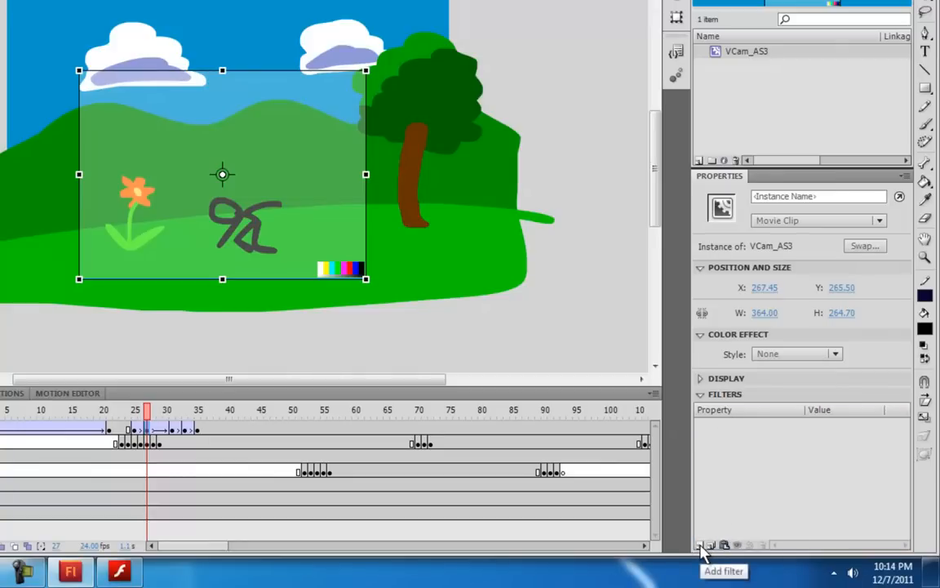
{"action": "left_click", "coordinate": [701, 544]}
{"action": "left_click", "coordinate": [732, 442]}
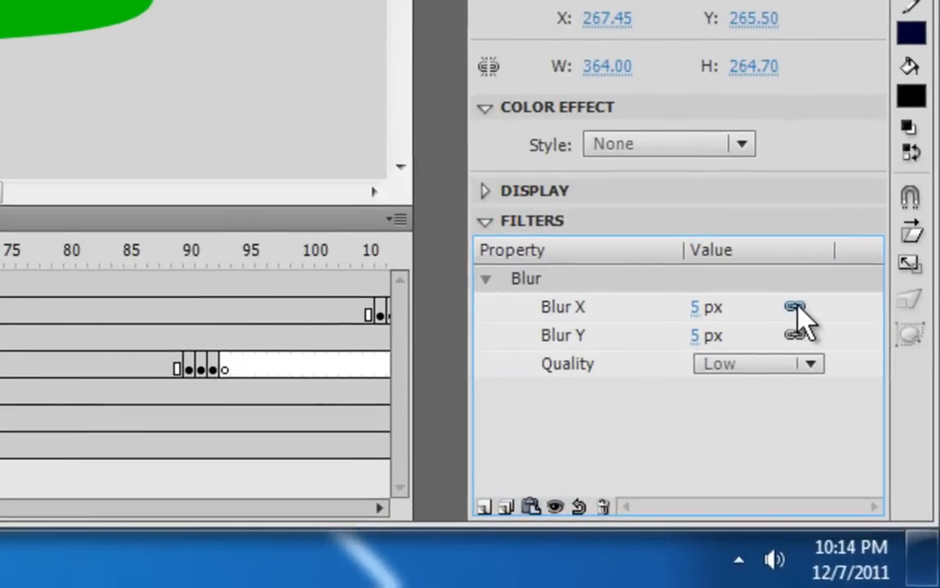
- Unlink the horizontal and vertical blur amounts, set Blur Y to 15 px, and lower Blur X
{"action": "left_click", "coordinate": [796, 309]}
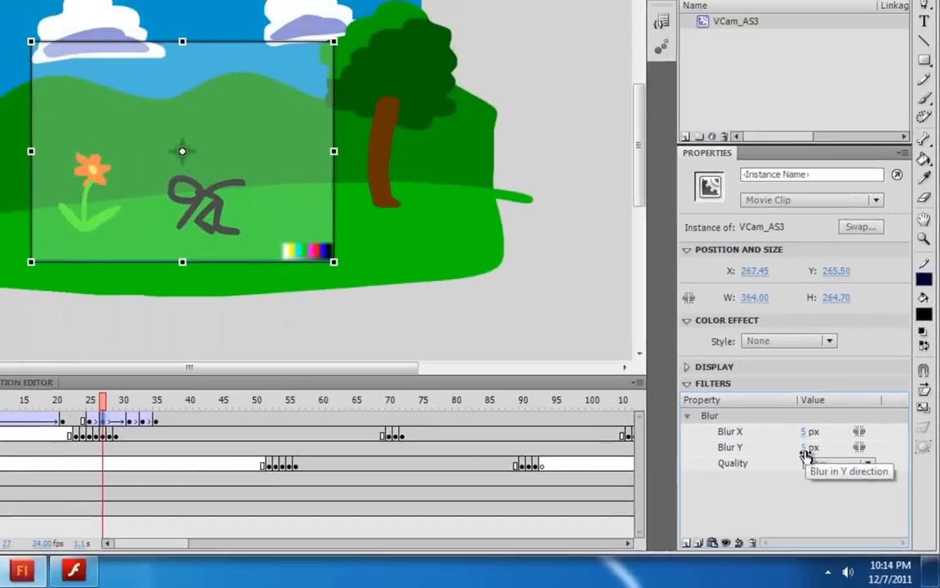
{"action": "left_click", "coordinate": [805, 448]}
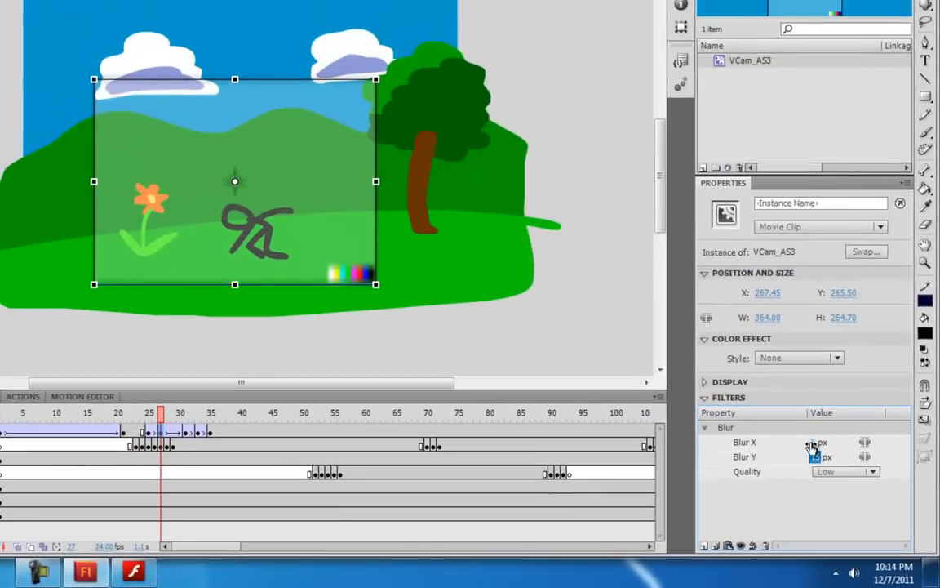
{"action": "left_click_drag", "start_coordinate": [813, 443], "coordinate": [766, 444]}
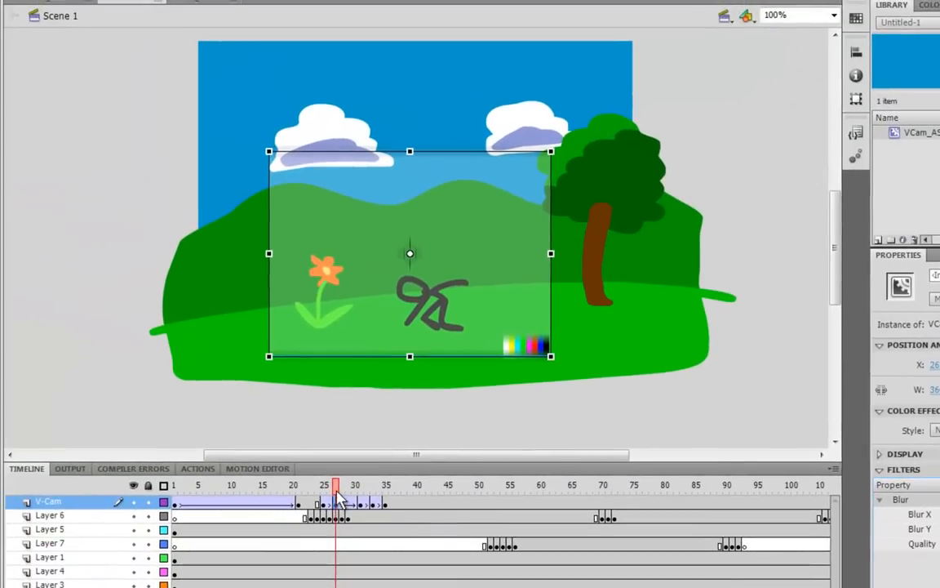
- Scrub through the camera shake around frame 27 to check the vertical blur
{"action": "left_click_drag", "start_coordinate": [276, 477], "coordinate": [330, 473]}
{"action": "left_click_drag", "start_coordinate": [388, 501], "coordinate": [369, 501]}
{"action": "left_click_drag", "start_coordinate": [344, 497], "coordinate": [337, 497]}
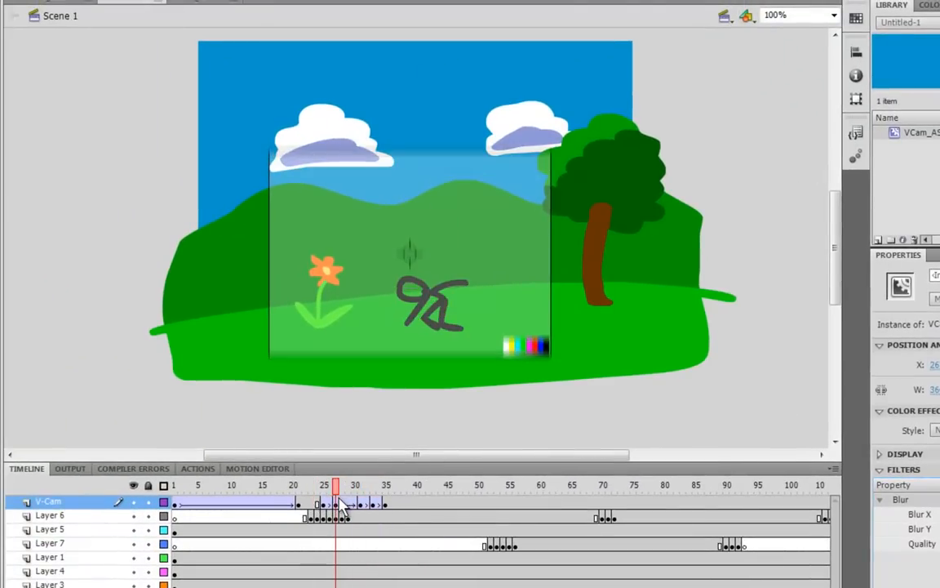
{"action": "left_click", "coordinate": [343, 502]}
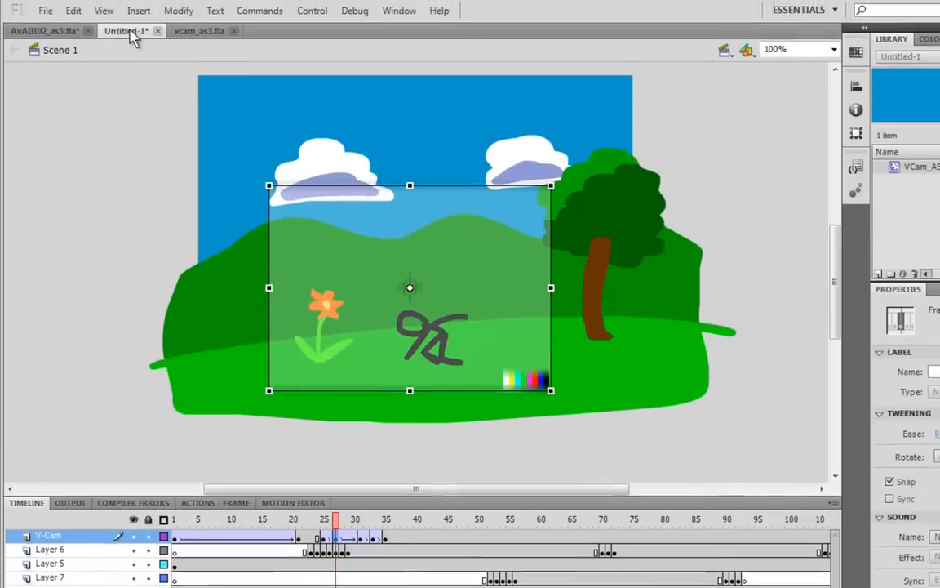
- Preview the blurred camera shake as a Flash movie and close the preview
{"action": "left_click", "coordinate": [48, 14]}
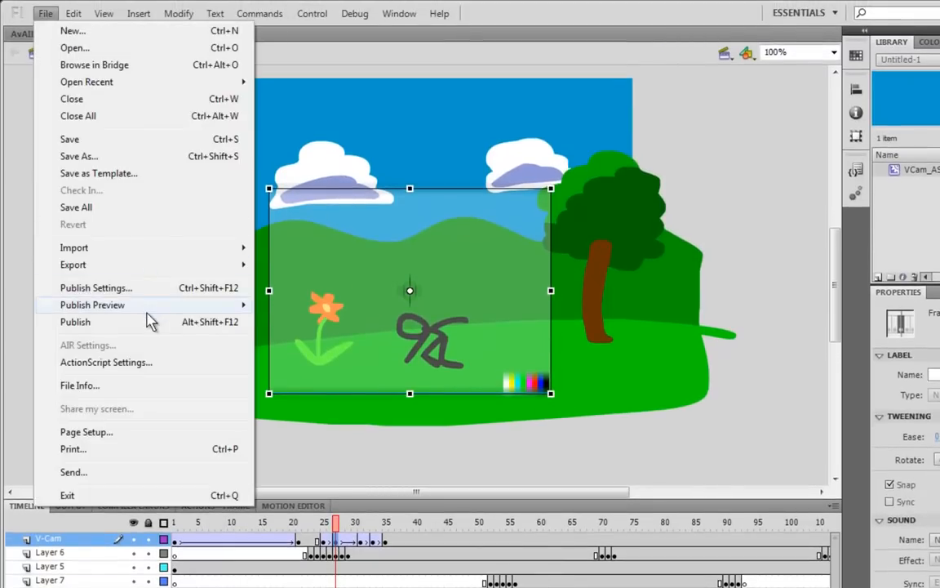
{"action": "mouse_move", "coordinate": [122, 304]}
{"action": "left_click", "coordinate": [300, 321]}
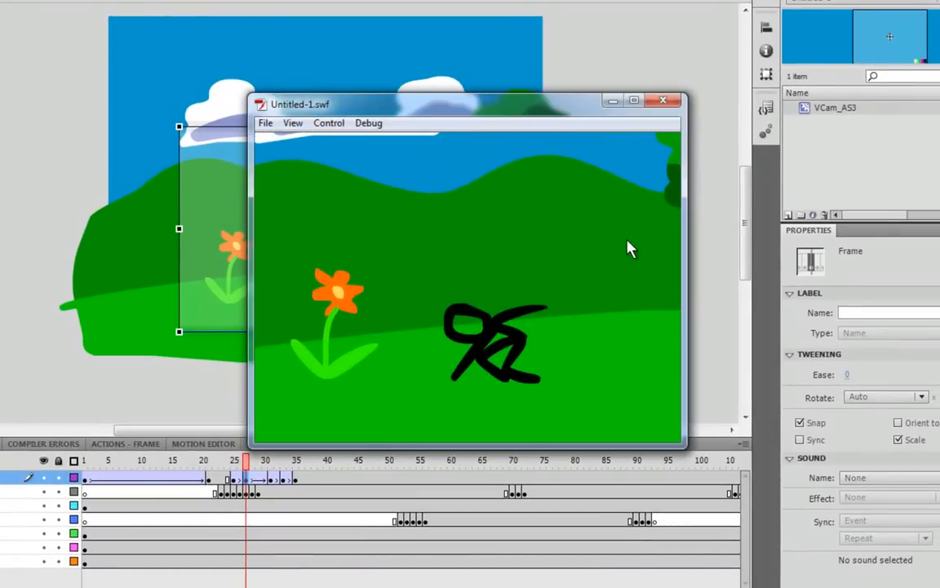
{"action": "left_click", "coordinate": [663, 99]}
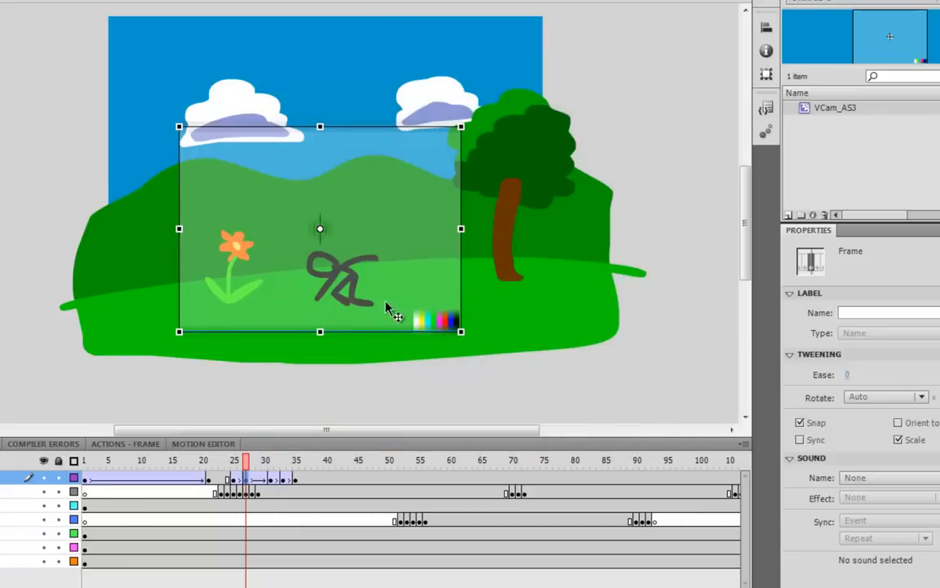
- Insert V-Cam keyframes at frames 47 and 51, and move the camera over the tree at frame 51, about X 497.5, Y 247.5
{"action": "left_click_drag", "start_coordinate": [262, 467], "coordinate": [390, 480]}
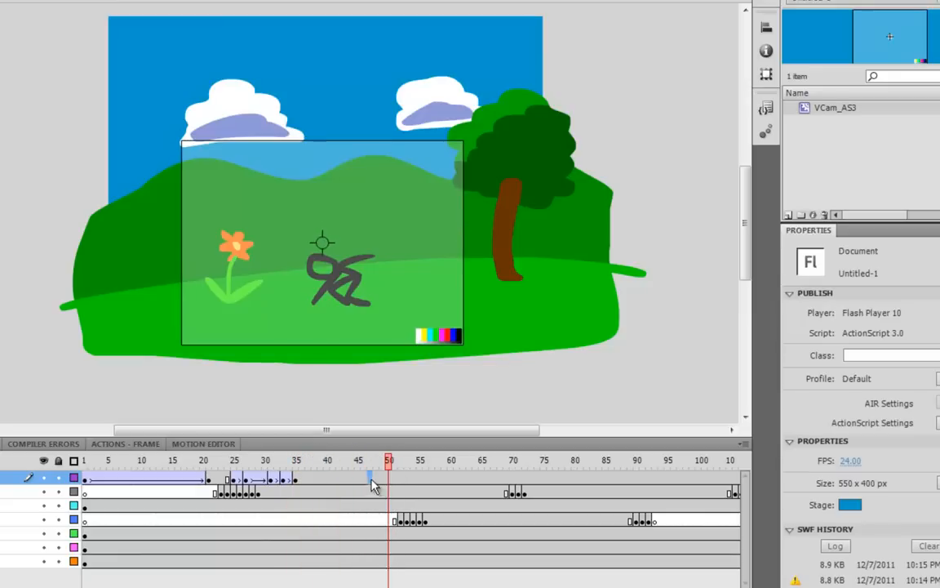
{"action": "left_click", "coordinate": [369, 479]}
{"action": "left_click", "coordinate": [393, 478]}
{"action": "key", "text": "F6"}
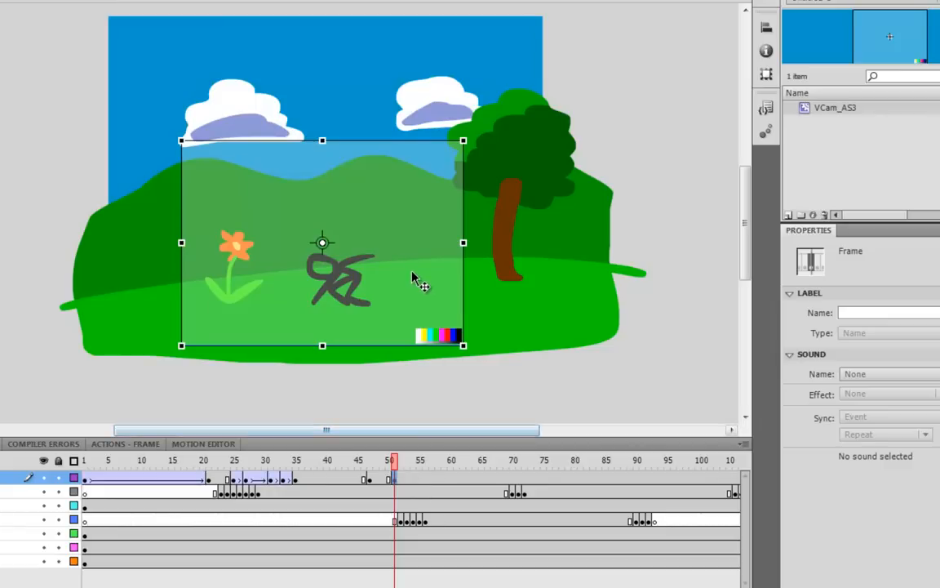
{"action": "left_click_drag", "start_coordinate": [419, 284], "coordinate": [585, 253]}
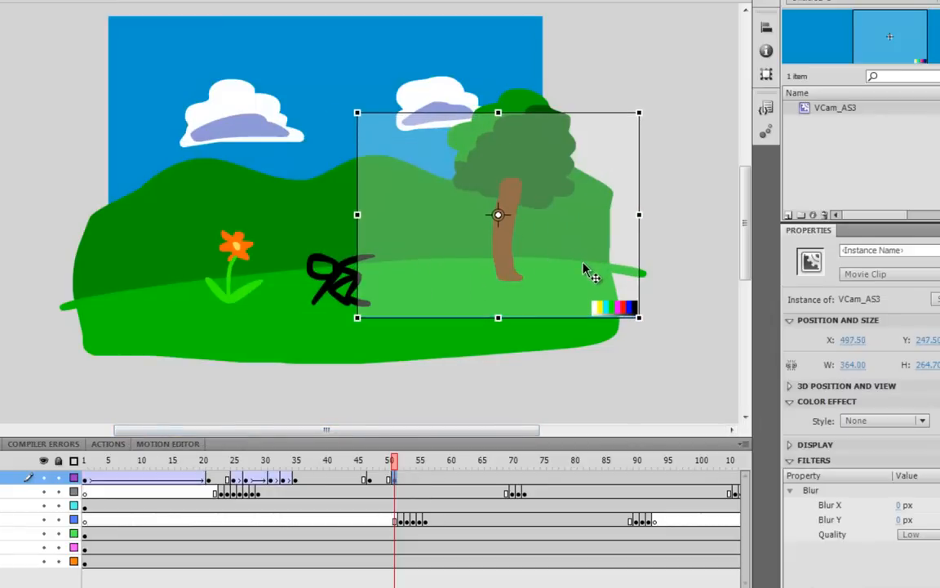
- Create a classic tween between the V-Cam keyframes at frames 47 and 51, and scrub through the pan
{"action": "right_click", "coordinate": [375, 484]}
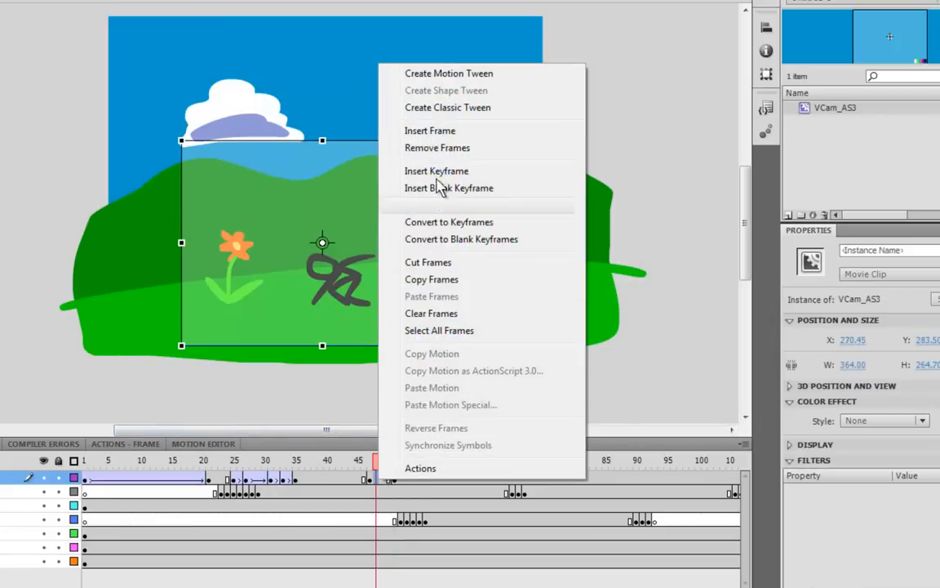
{"action": "left_click", "coordinate": [441, 107]}
{"action": "left_click_drag", "start_coordinate": [367, 464], "coordinate": [408, 464]}
{"action": "left_click", "coordinate": [369, 478]}
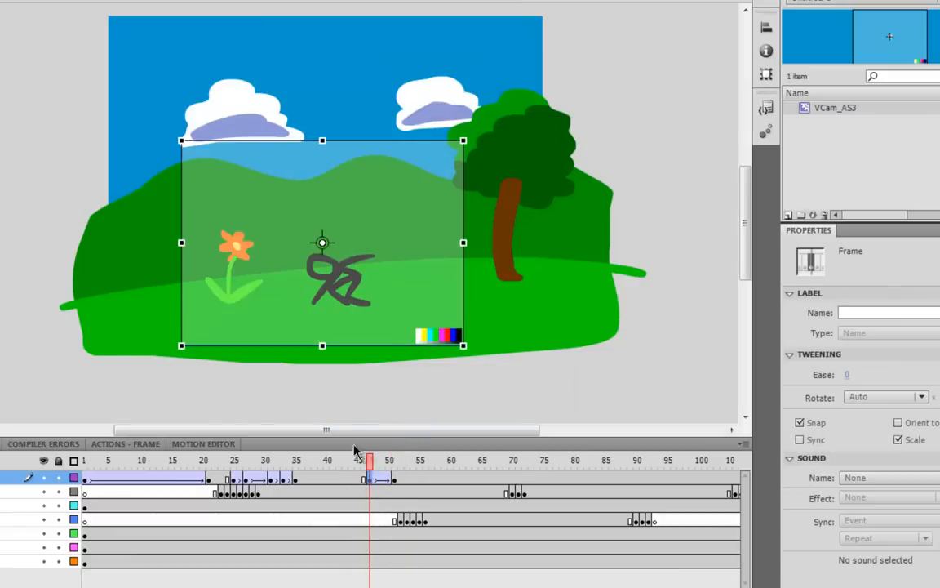
- Shape a custom easing curve for the camera pan tween starting at frame 47
{"action": "left_click", "coordinate": [387, 205]}
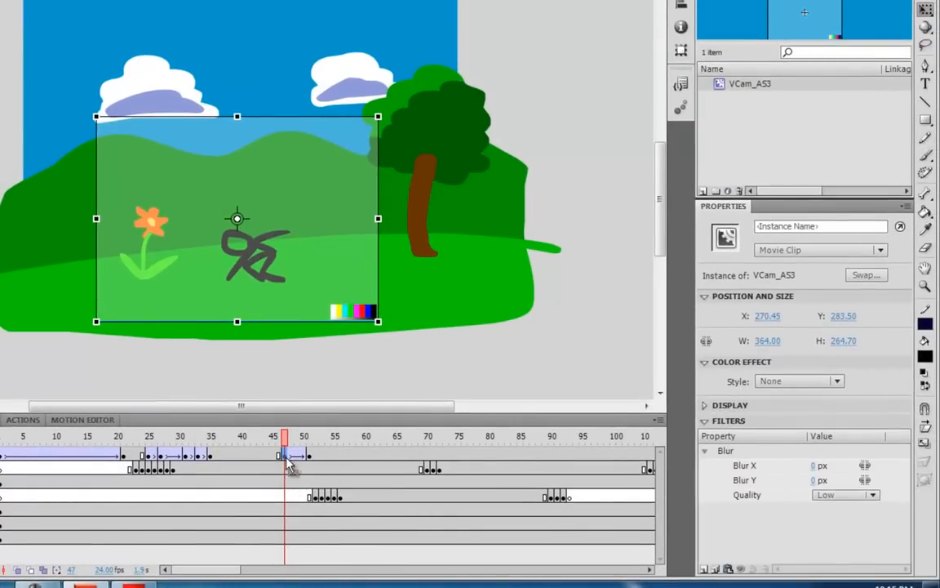
{"action": "left_click", "coordinate": [288, 462]}
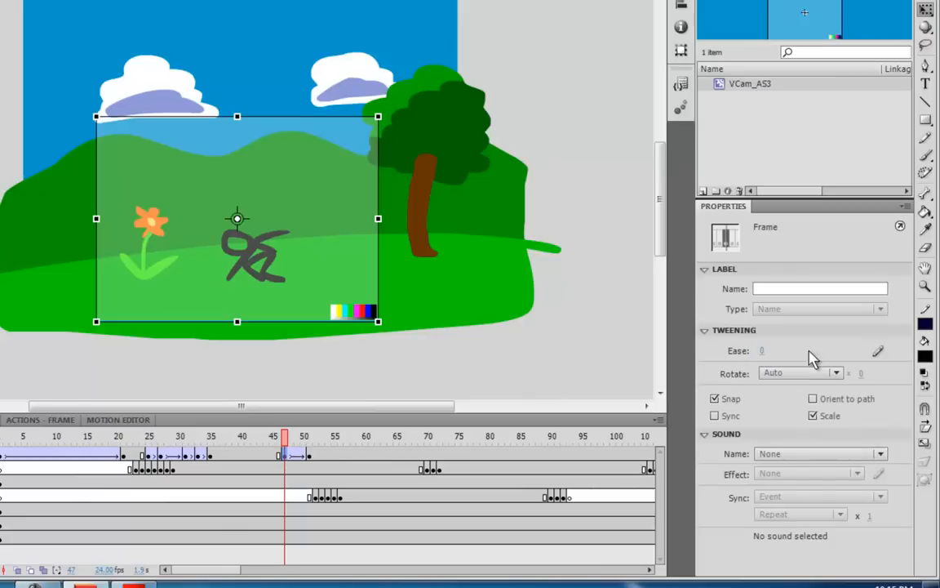
{"action": "left_click", "coordinate": [879, 352]}
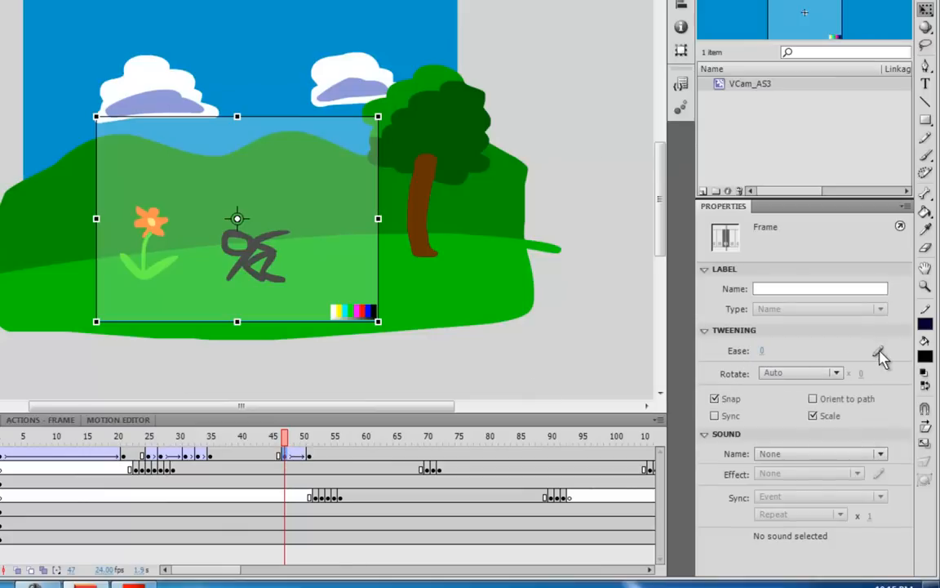
{"action": "left_click_drag", "start_coordinate": [440, 203], "coordinate": [400, 151]}
{"action": "left_click_drag", "start_coordinate": [194, 374], "coordinate": [306, 371]}
{"action": "left_click", "coordinate": [566, 132]}
- Play the eased camera pan from around frames 45 to 51 to check its motion and timing
{"action": "left_click", "coordinate": [273, 466]}
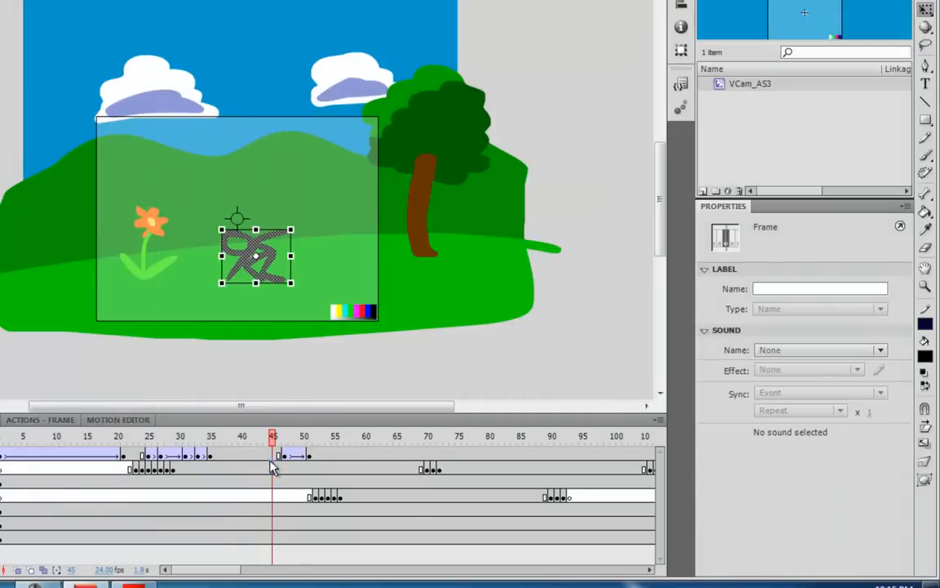
{"action": "left_click", "coordinate": [272, 456]}
{"action": "key", "text": "Return"}
{"action": "left_click", "coordinate": [272, 456]}
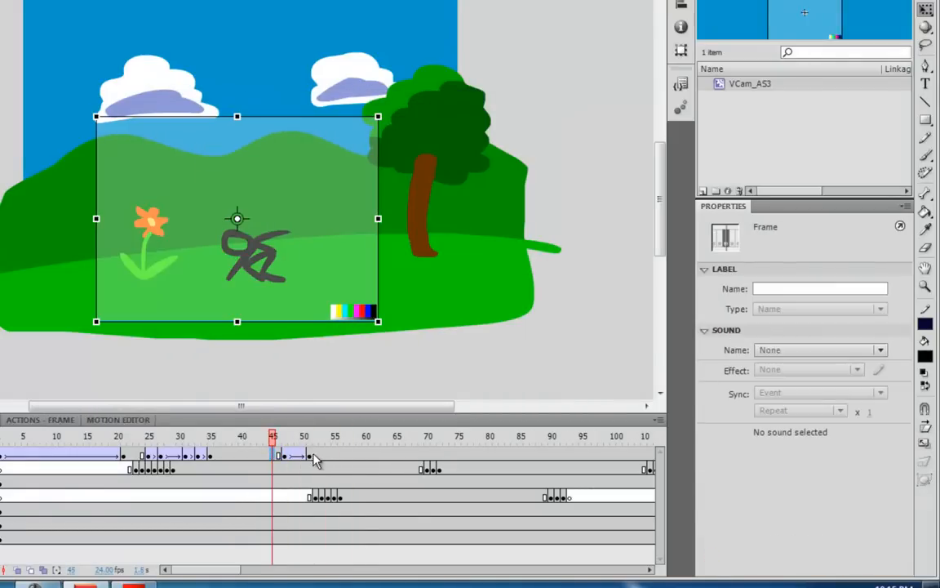
{"action": "left_click", "coordinate": [310, 454]}
{"action": "left_click", "coordinate": [291, 457]}
{"action": "left_click", "coordinate": [285, 457]}
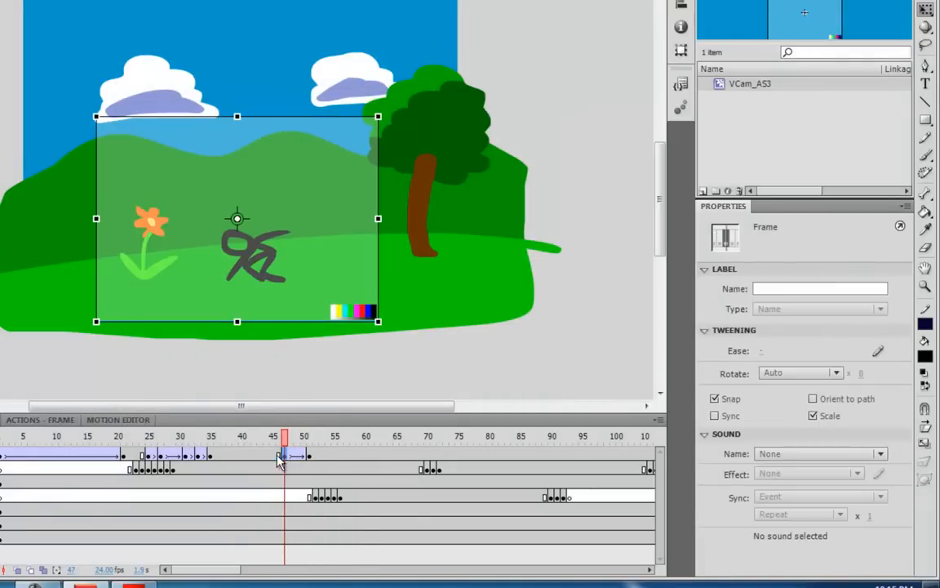
{"action": "key", "text": "Return"}
- Shift the camera pan tween earlier to frames 41 to 46 and clear the extra keyframe at frame 40
{"action": "left_click", "coordinate": [279, 457]}
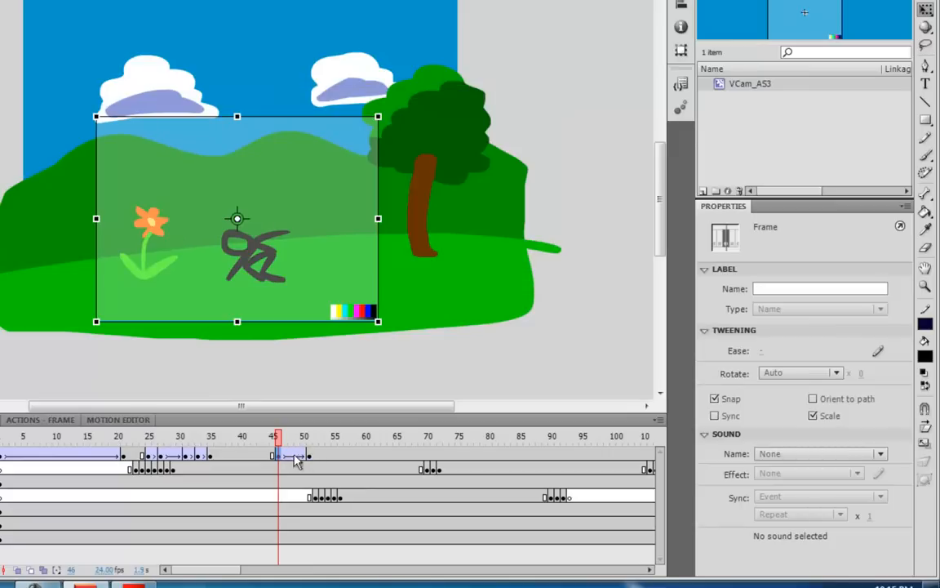
{"action": "left_click_drag", "start_coordinate": [310, 456], "coordinate": [247, 457]}
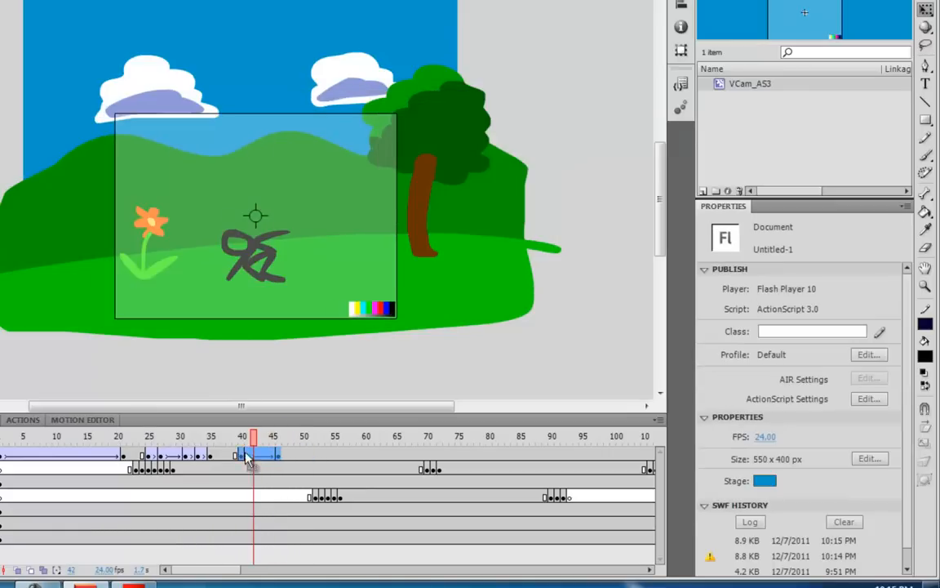
{"action": "left_click", "coordinate": [241, 457]}
{"action": "right_click", "coordinate": [242, 456]}
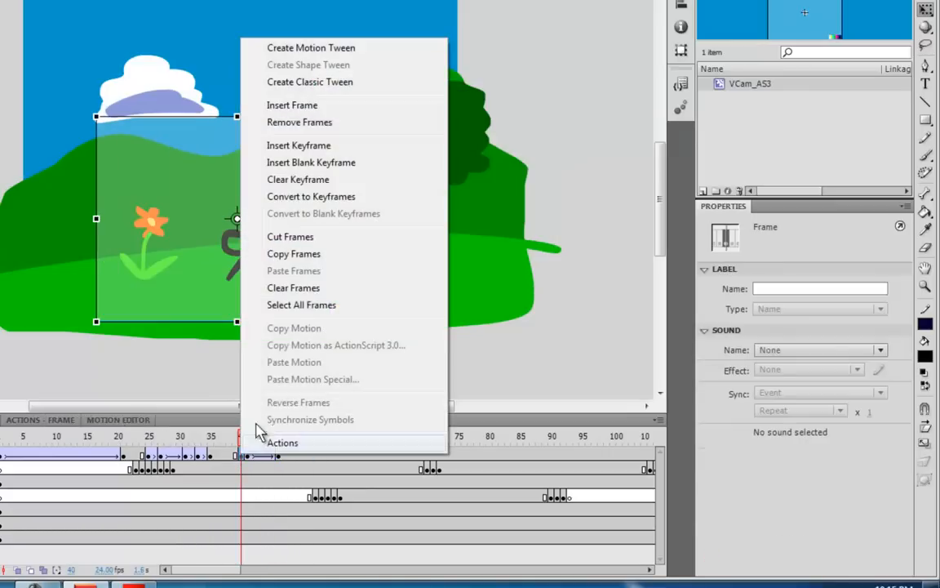
{"action": "left_click", "coordinate": [317, 179]}
- Pan the camera back over the fallen stick figure with a classic tween between new V-Cam keyframes at frames 59 and 64
{"action": "left_click_drag", "start_coordinate": [242, 437], "coordinate": [362, 451]}
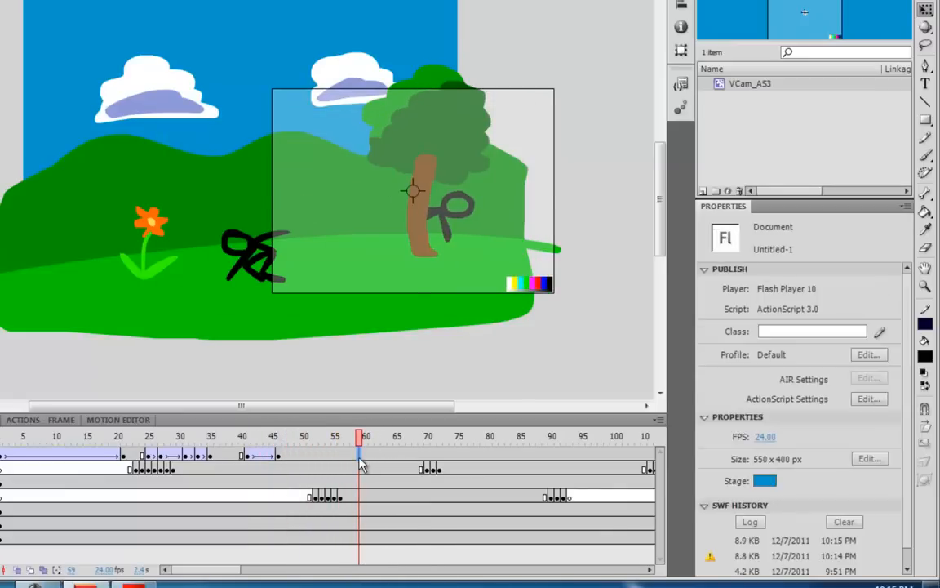
{"action": "left_click", "coordinate": [360, 467]}
{"action": "left_click", "coordinate": [390, 456]}
{"action": "key", "text": "F6"}
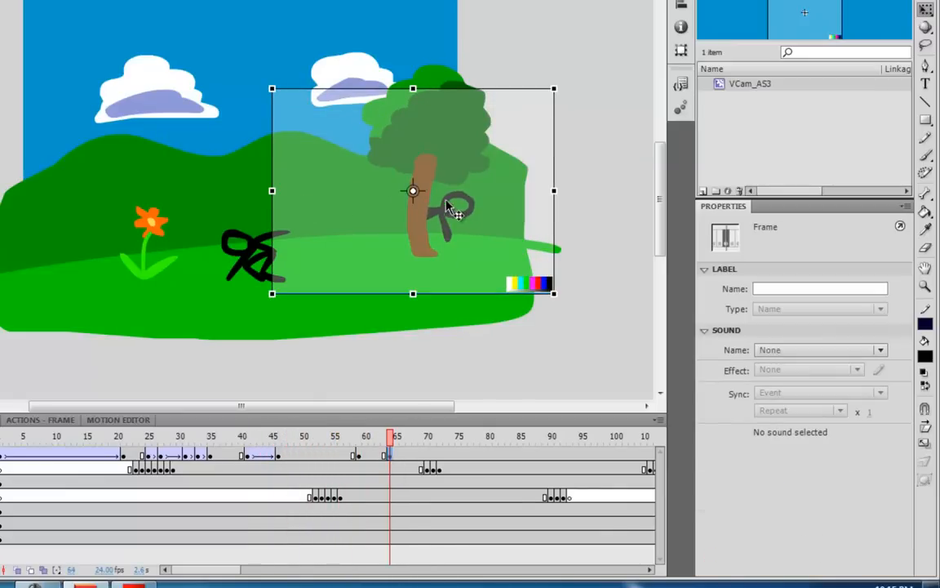
{"action": "left_click_drag", "start_coordinate": [448, 208], "coordinate": [304, 250]}
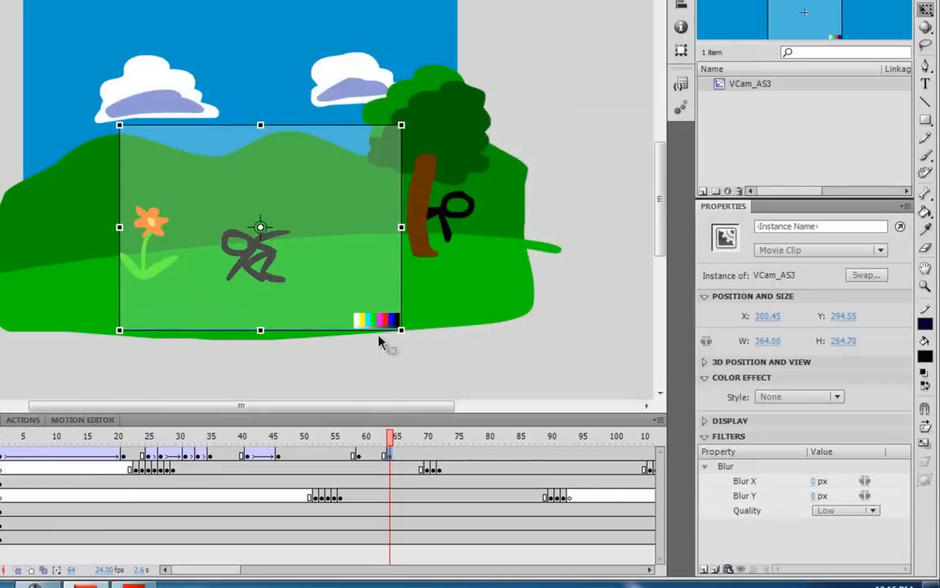
{"action": "right_click", "coordinate": [377, 457]}
{"action": "left_click", "coordinate": [445, 84]}
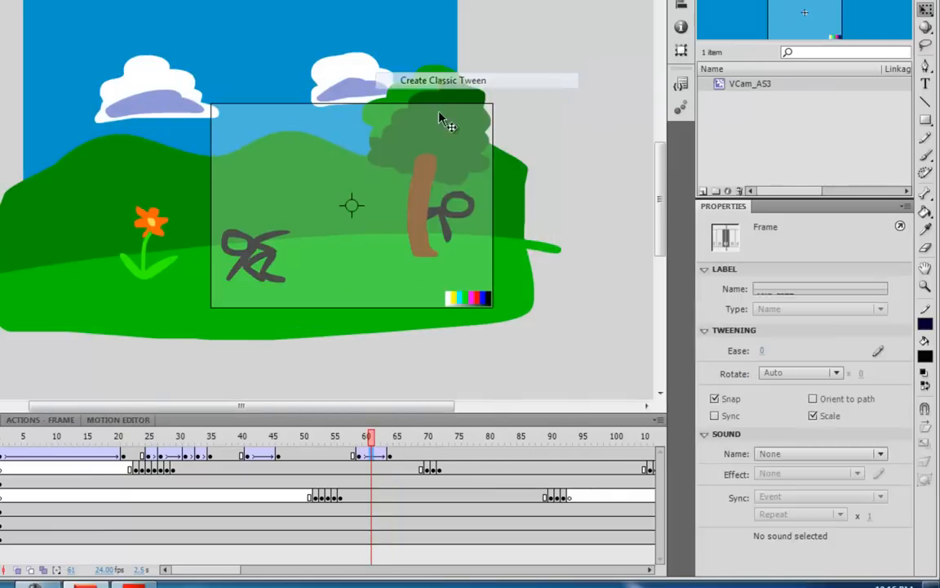
- Shape a smooth S-shaped custom easing curve for the camera pan tween starting at frame 59
{"action": "left_click_drag", "start_coordinate": [369, 439], "coordinate": [391, 440]}
{"action": "left_click", "coordinate": [360, 454]}
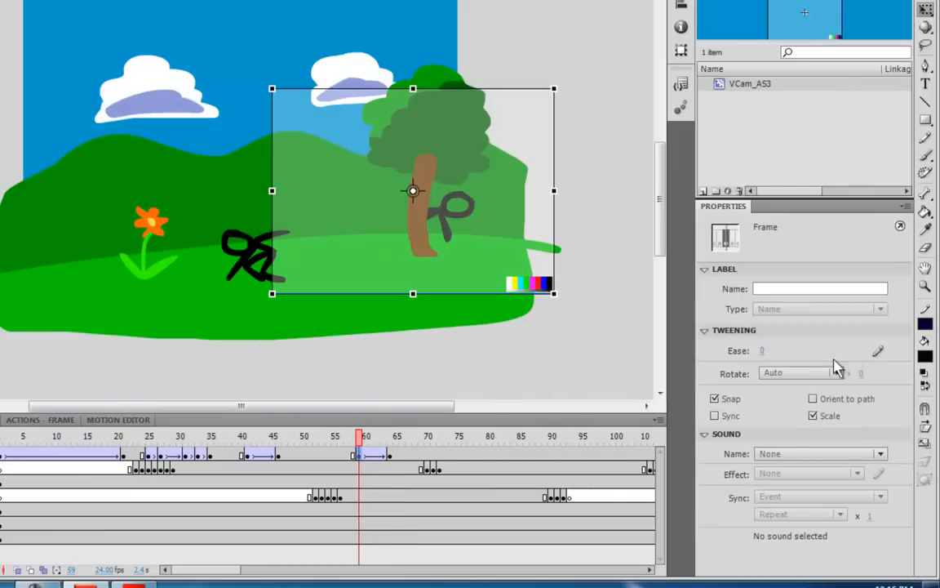
{"action": "left_click", "coordinate": [878, 352]}
{"action": "left_click_drag", "start_coordinate": [413, 221], "coordinate": [414, 148]}
{"action": "left_click_drag", "start_coordinate": [194, 373], "coordinate": [323, 371]}
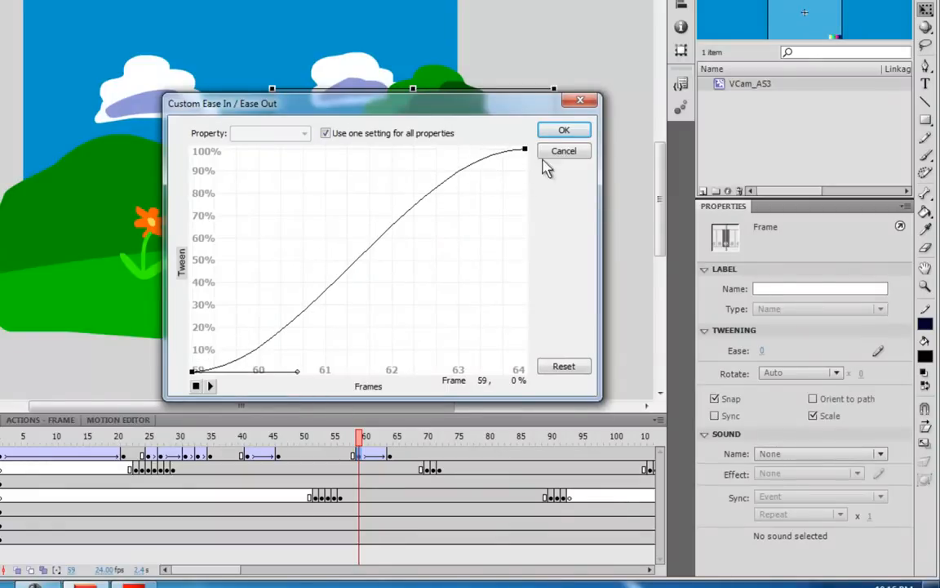
{"action": "left_click", "coordinate": [551, 130]}
- Pan the camera over to the tree with a classic tween between new V-Cam keyframes at frames 80 and 85
{"action": "left_click_drag", "start_coordinate": [365, 447], "coordinate": [510, 445]}
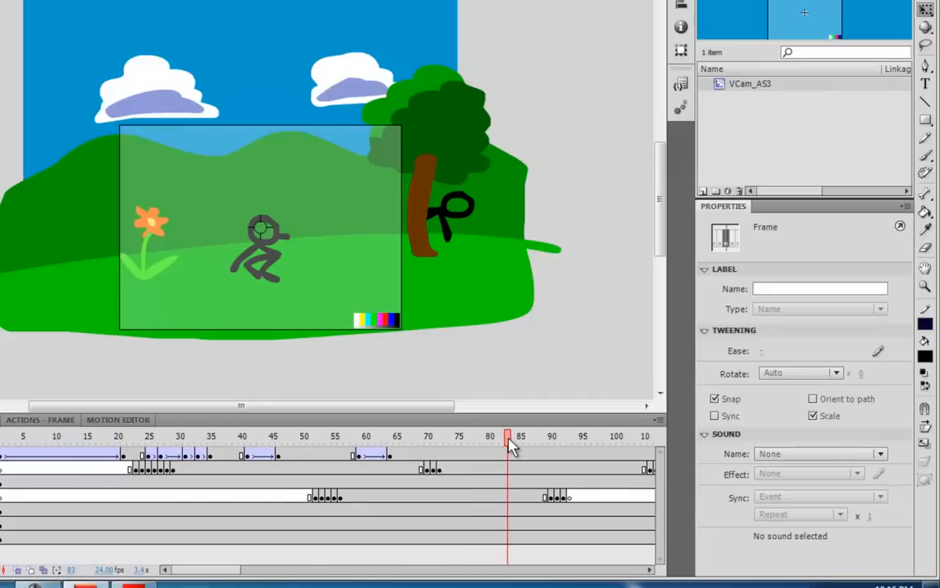
{"action": "left_click", "coordinate": [491, 455]}
{"action": "key", "text": "F6"}
{"action": "left_click", "coordinate": [521, 455]}
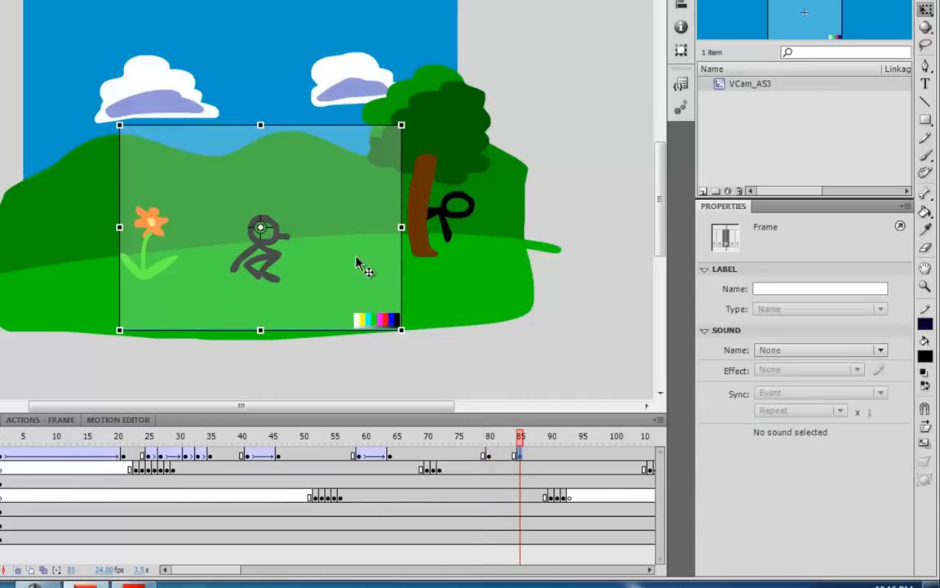
{"action": "left_click_drag", "start_coordinate": [357, 262], "coordinate": [520, 248]}
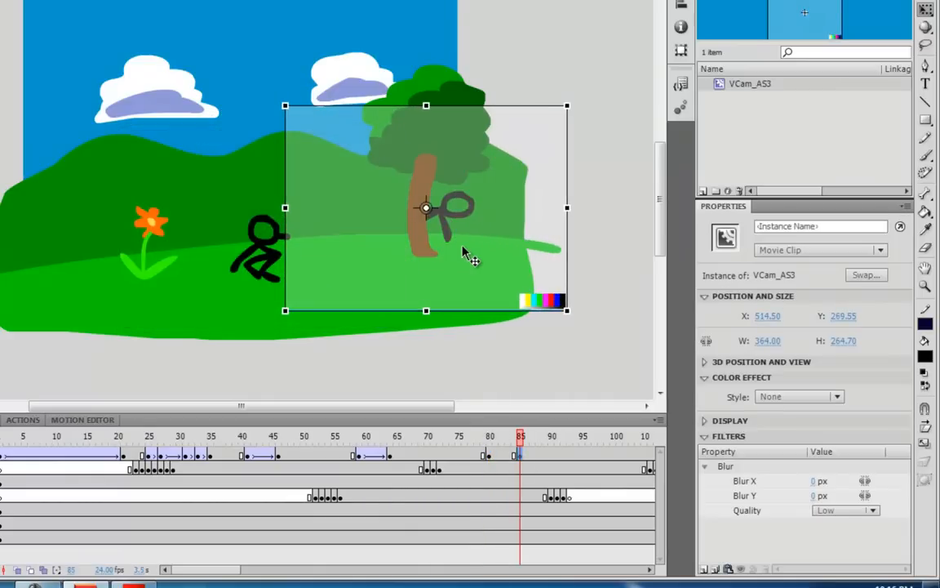
{"action": "right_click", "coordinate": [502, 455]}
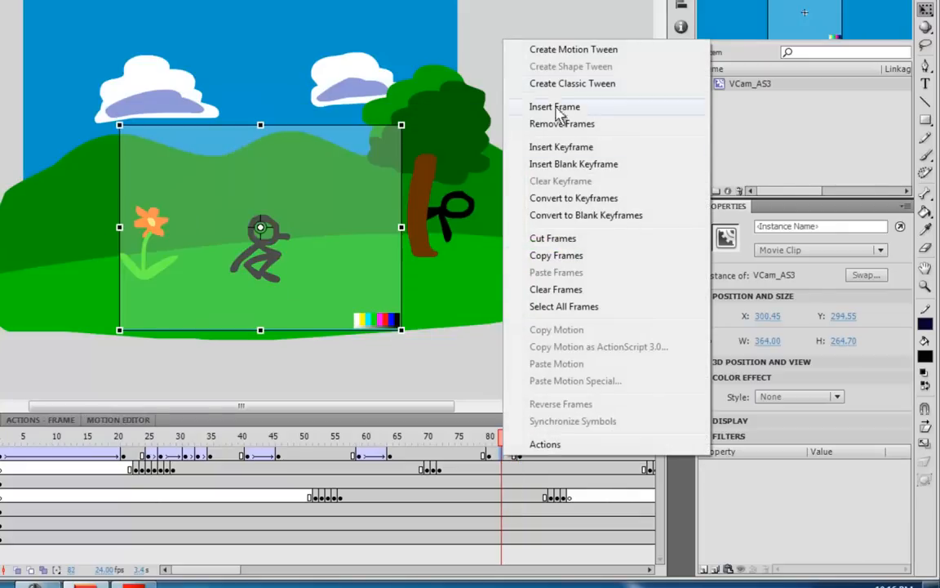
{"action": "left_click", "coordinate": [562, 91]}
- Shape a custom ease-in and ease-out curve for the camera pan tween starting at frame 80
{"action": "left_click_drag", "start_coordinate": [227, 575], "coordinate": [241, 576]}
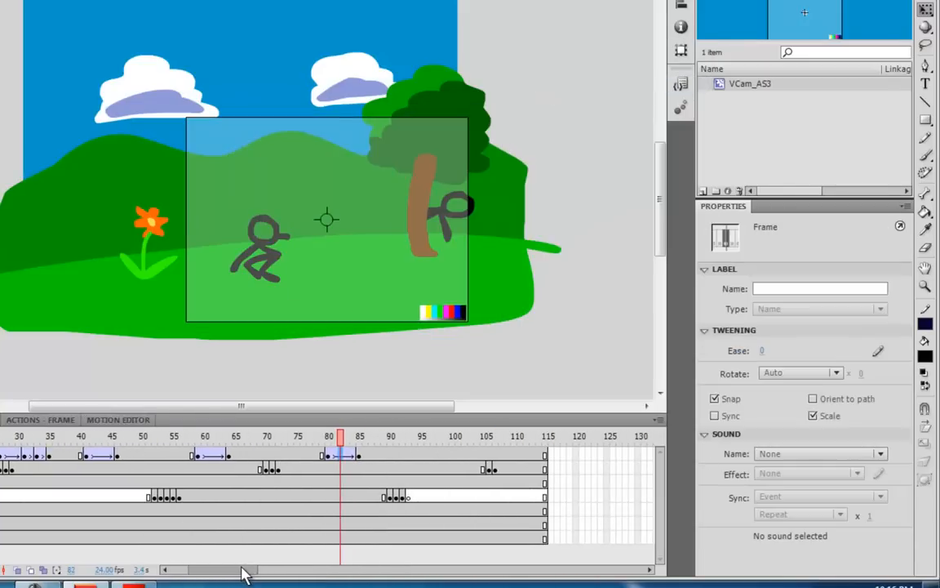
{"action": "left_click", "coordinate": [328, 454]}
{"action": "left_click", "coordinate": [878, 352]}
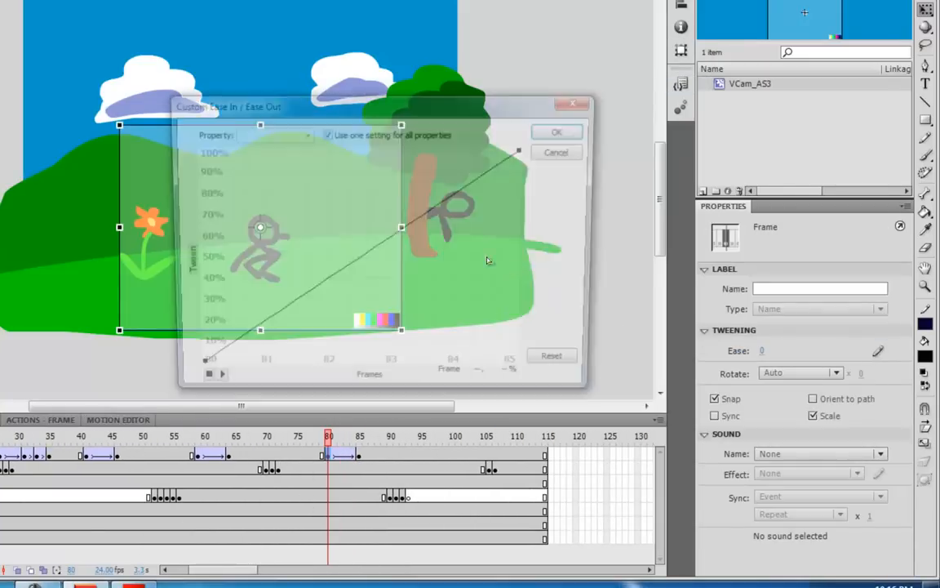
{"action": "left_click_drag", "start_coordinate": [424, 228], "coordinate": [420, 149]}
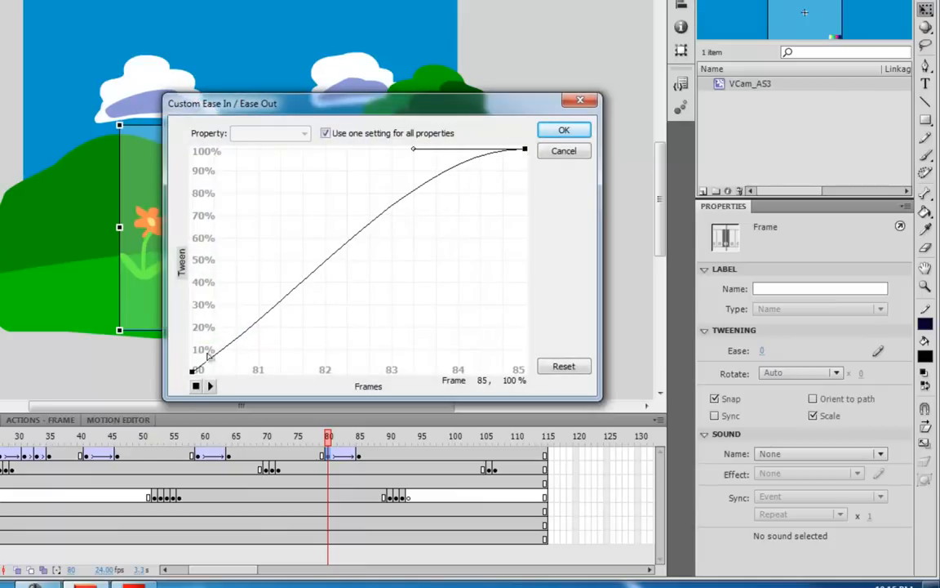
{"action": "left_click", "coordinate": [194, 369]}
{"action": "left_click_drag", "start_coordinate": [302, 299], "coordinate": [435, 456]}
{"action": "left_click", "coordinate": [563, 130]}
- Pan the camera back over the crouching stick figure with a classic tween between new V-Cam keyframes at frames 97 and 103
{"action": "key", "text": "F6"}
{"action": "left_click", "coordinate": [453, 455]}
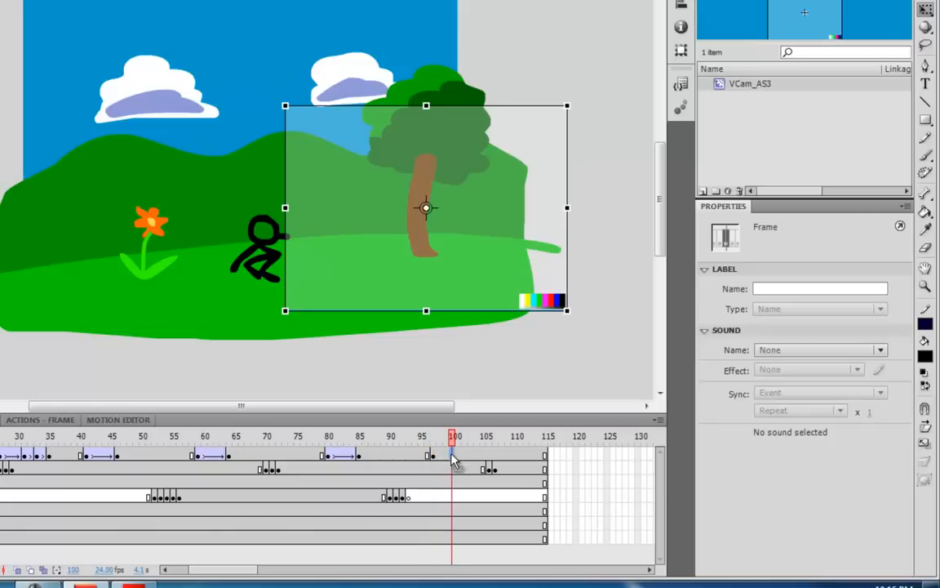
{"action": "left_click", "coordinate": [459, 456]}
{"action": "left_click", "coordinate": [465, 455]}
{"action": "left_click", "coordinate": [470, 456]}
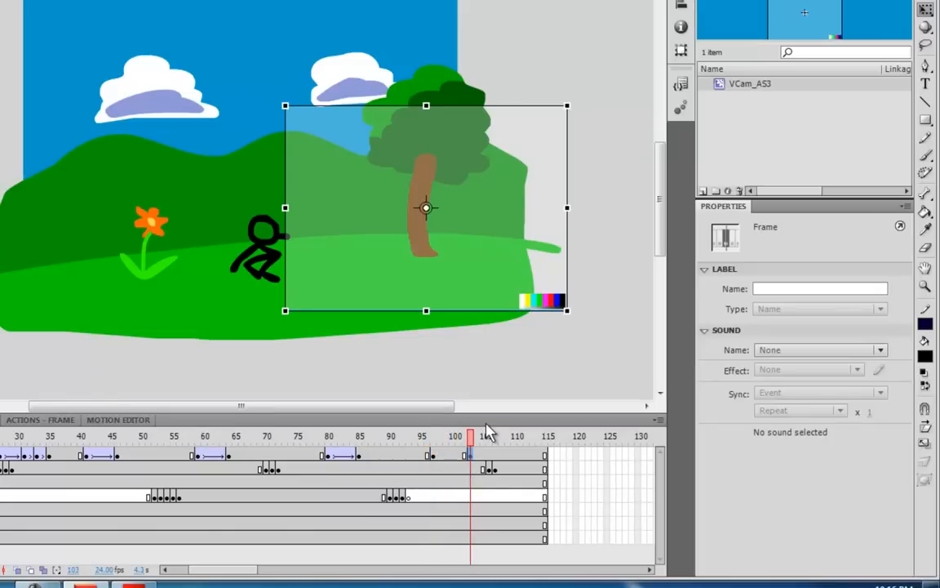
{"action": "left_click_drag", "start_coordinate": [465, 274], "coordinate": [315, 291]}
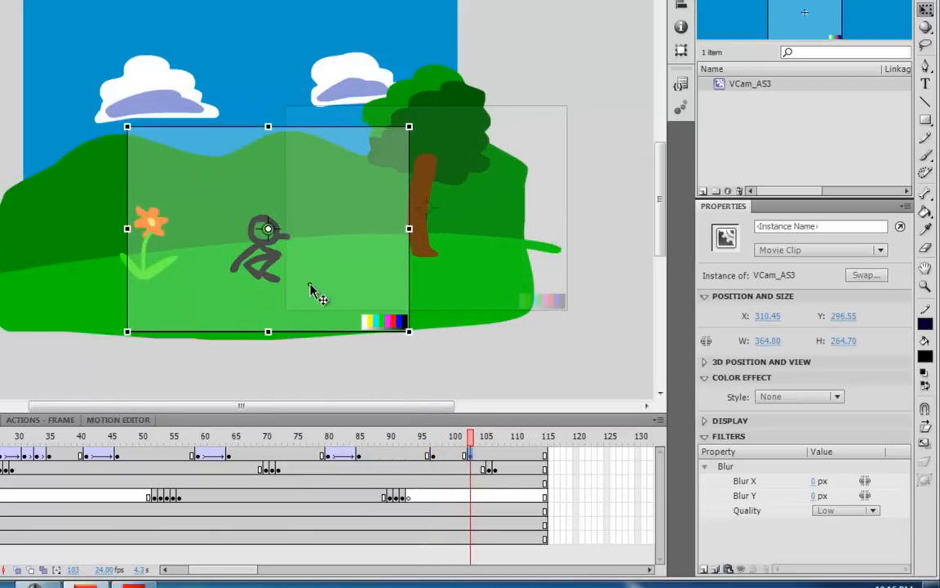
{"action": "right_click", "coordinate": [446, 456]}
{"action": "left_click", "coordinate": [494, 81]}
- Set the ease of the camera tween starting at frame 97 to 100 and shift the tween to frames 96 to 102
{"action": "left_click", "coordinate": [436, 455]}
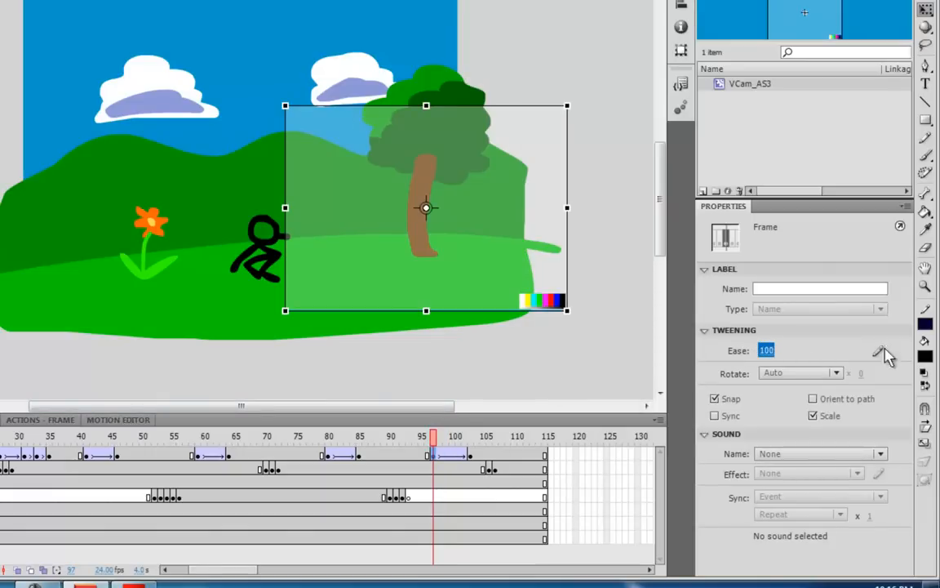
{"action": "key", "text": "Return"}
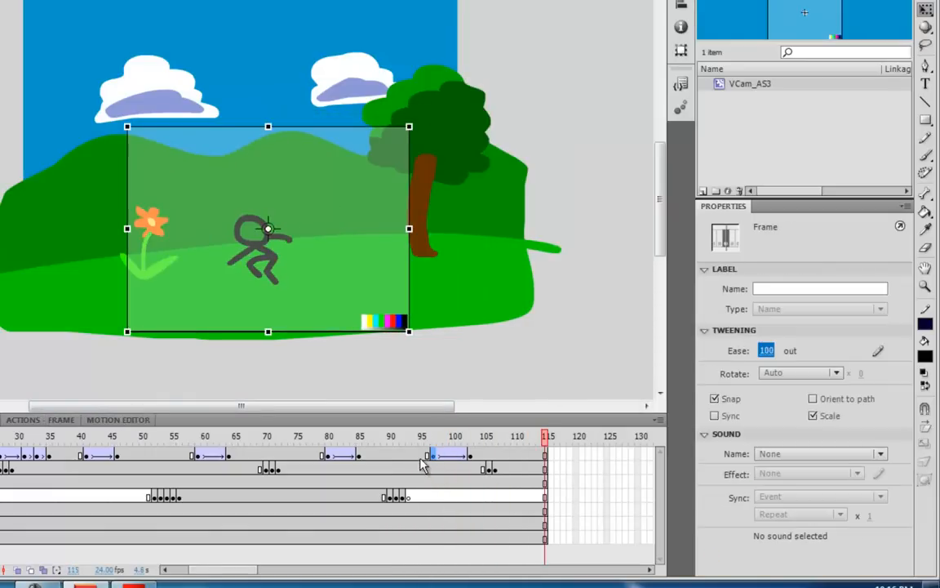
{"action": "left_click", "coordinate": [428, 456]}
{"action": "left_click_drag", "start_coordinate": [470, 456], "coordinate": [430, 461]}
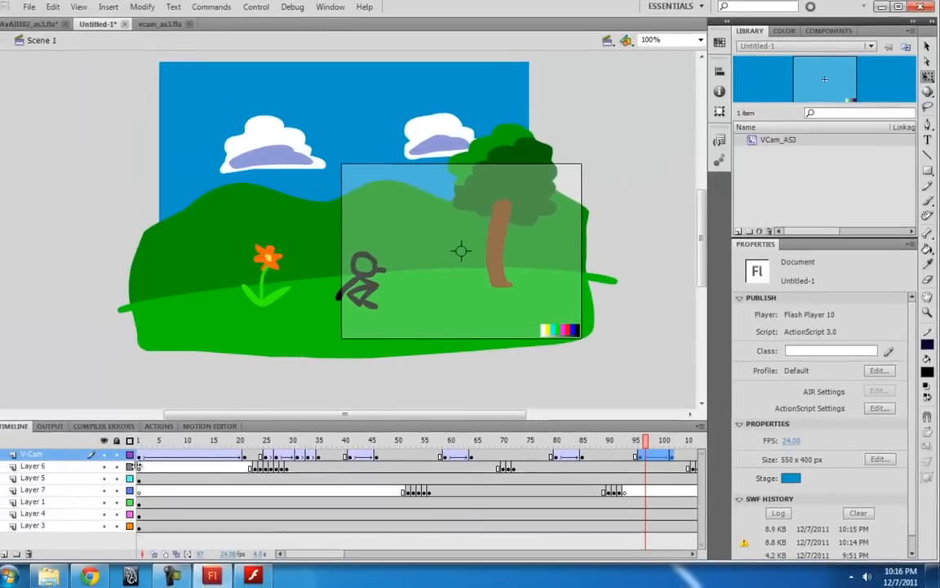
- Play the animation on the timeline through frame 115 to check all the camera moves
{"action": "left_click", "coordinate": [147, 455]}
{"action": "key", "text": "Return"}
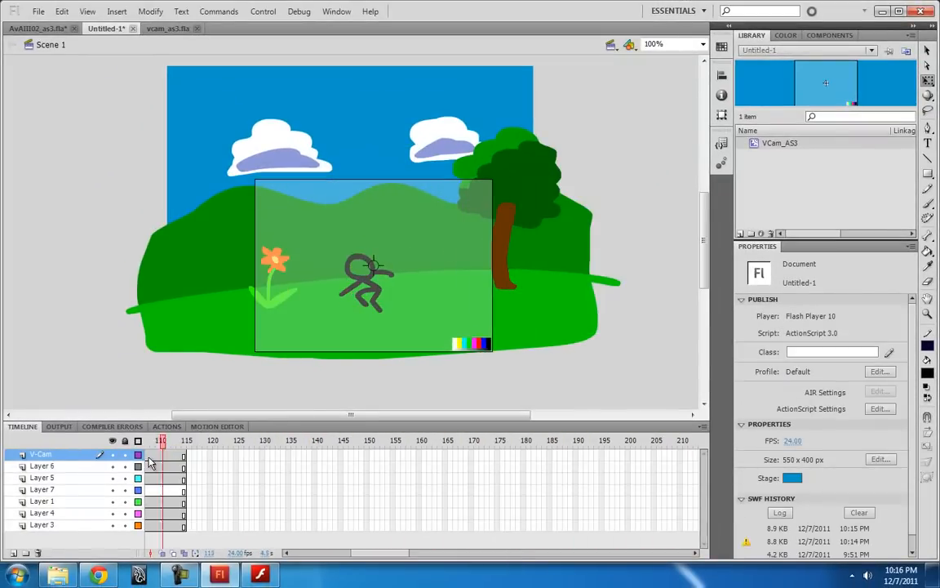
{"action": "mouse_move", "coordinate": [374, 554]}
{"action": "left_mouse_down"}
{"action": "mouse_move", "coordinate": [317, 554]}
{"action": "mouse_move", "coordinate": [356, 555]}
{"action": "left_mouse_up"}
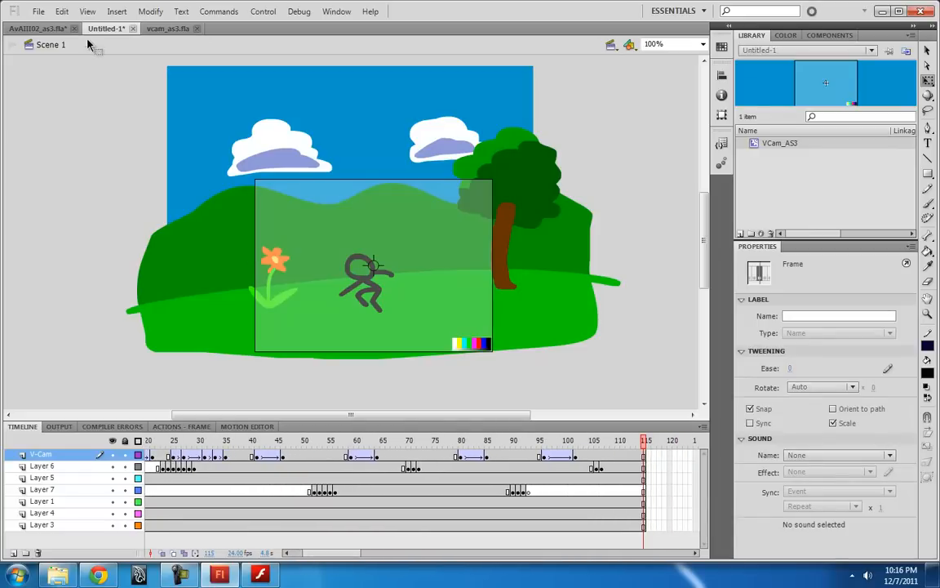
- Preview the published Flash movie to check the camera pans, and close the preview
{"action": "left_click", "coordinate": [37, 11]}
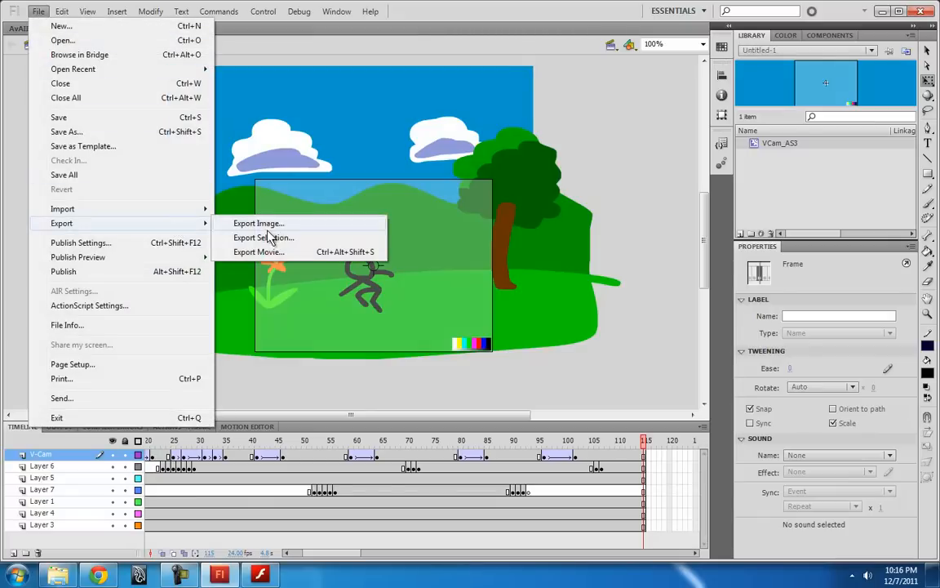
{"action": "mouse_move", "coordinate": [139, 256]}
{"action": "left_click", "coordinate": [249, 329]}
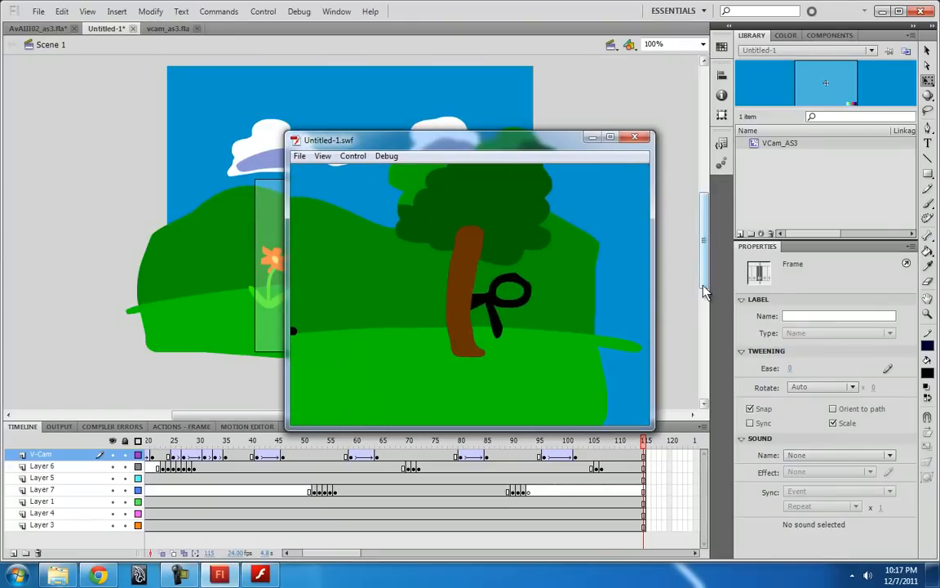
{"action": "left_click", "coordinate": [634, 136]}
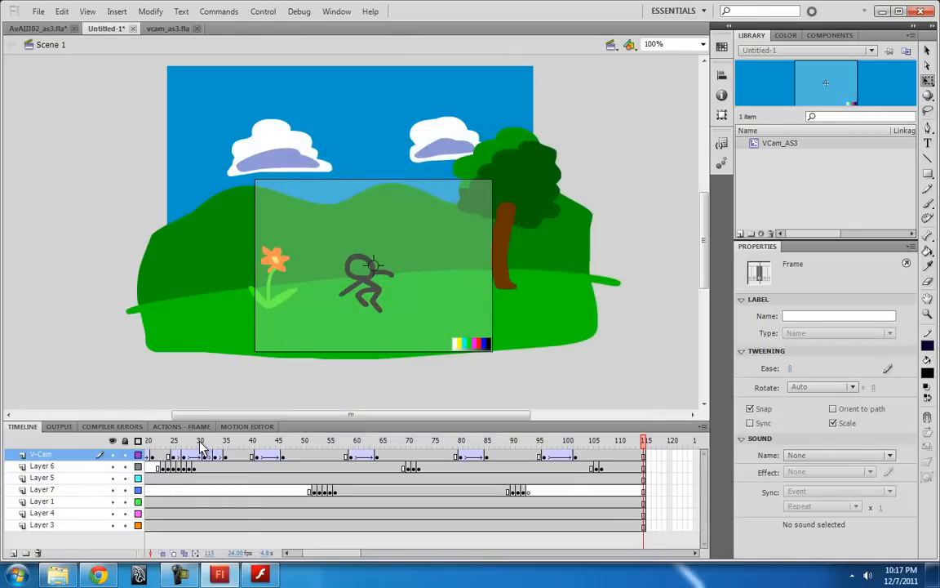
- Insert a V-Cam keyframe at frame 44, inside the first pan to the tree
{"action": "left_click_drag", "start_coordinate": [200, 447], "coordinate": [370, 455]}
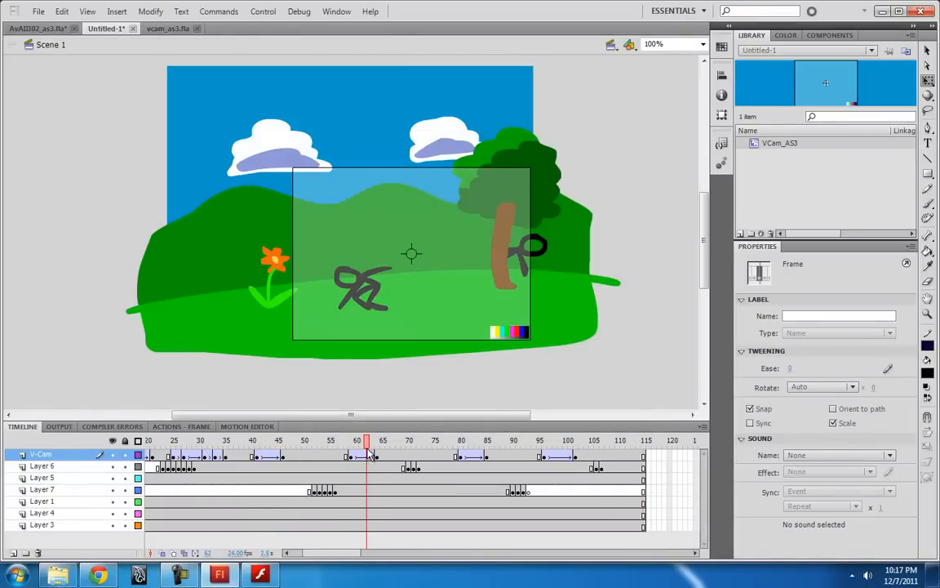
{"action": "left_click", "coordinate": [363, 457]}
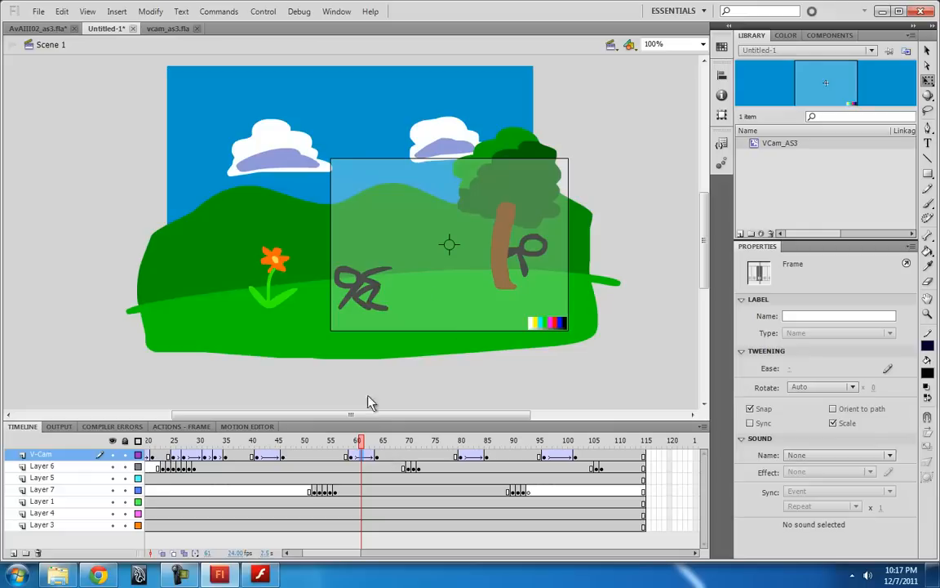
{"action": "left_click", "coordinate": [274, 458]}
{"action": "left_click_drag", "start_coordinate": [273, 448], "coordinate": [278, 448]}
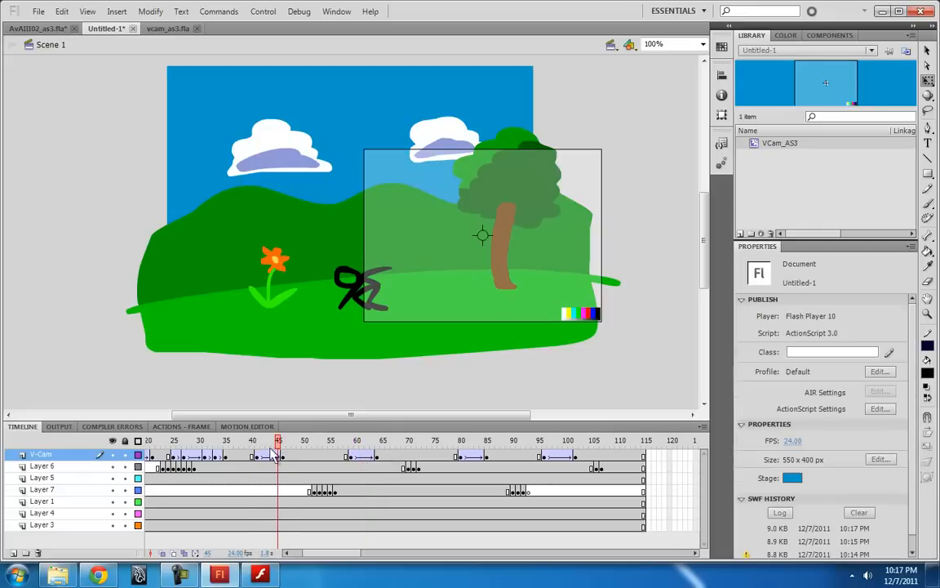
{"action": "left_click", "coordinate": [273, 457]}
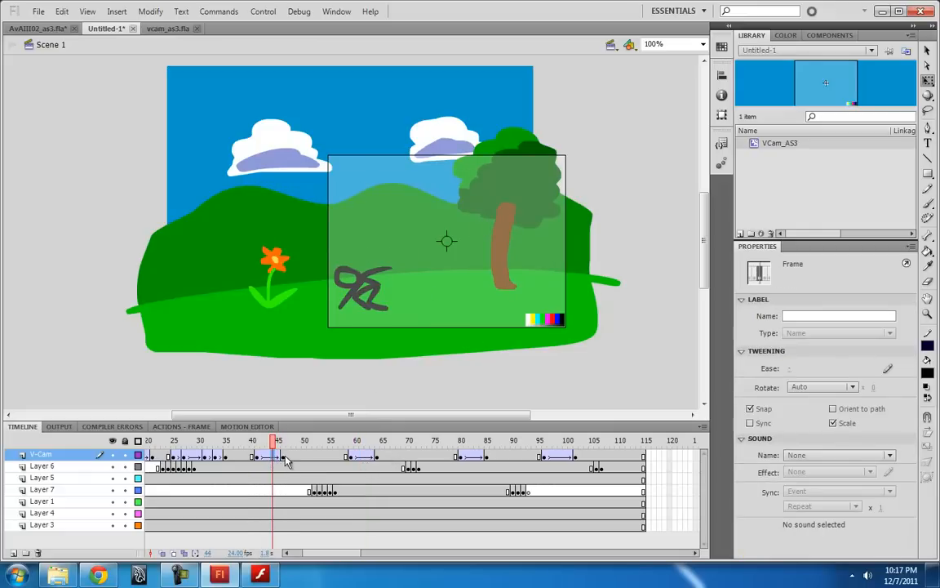
{"action": "key", "text": "F6"}
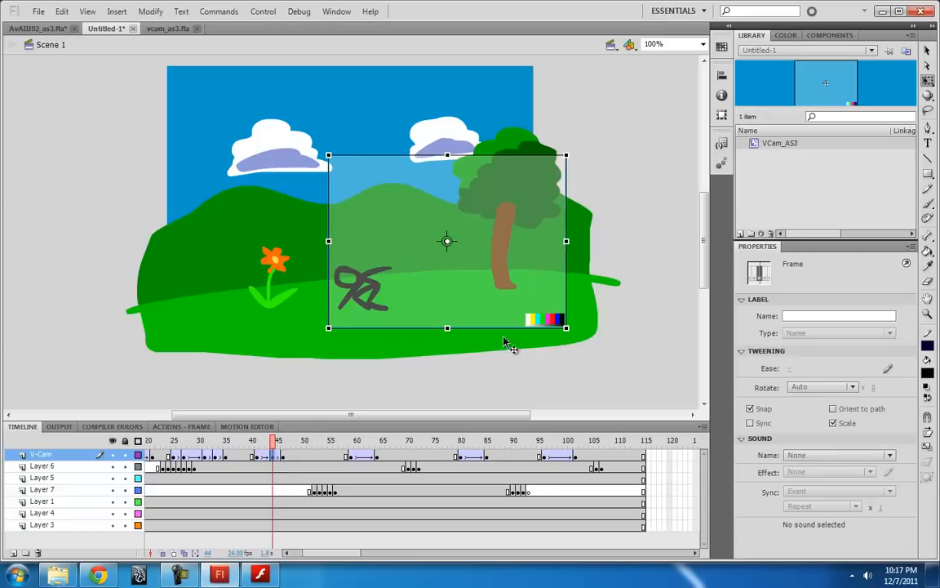
- Set the camera's blur filter at frame 44 to 18 px for Blur X and 0 px for Blur Y
{"action": "left_click", "coordinate": [584, 307]}
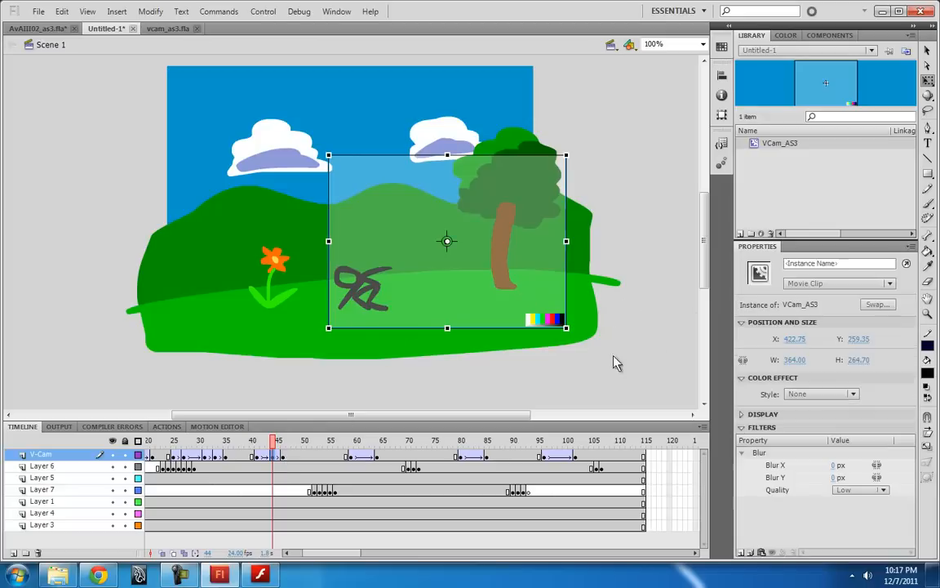
{"action": "left_click", "coordinate": [838, 478]}
{"action": "type", "text": "0"}
{"action": "key", "text": "Return"}
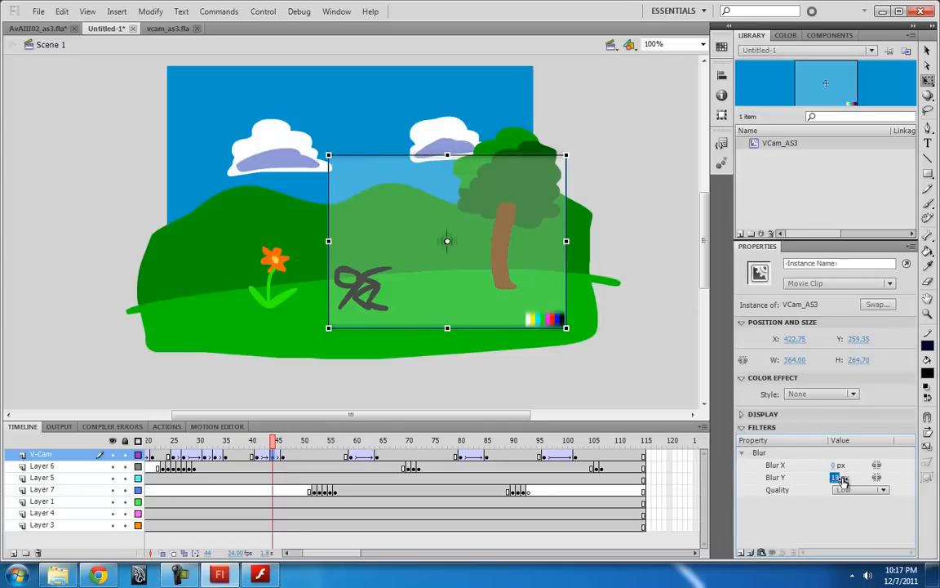
{"action": "left_click_drag", "start_coordinate": [833, 467], "coordinate": [843, 468]}
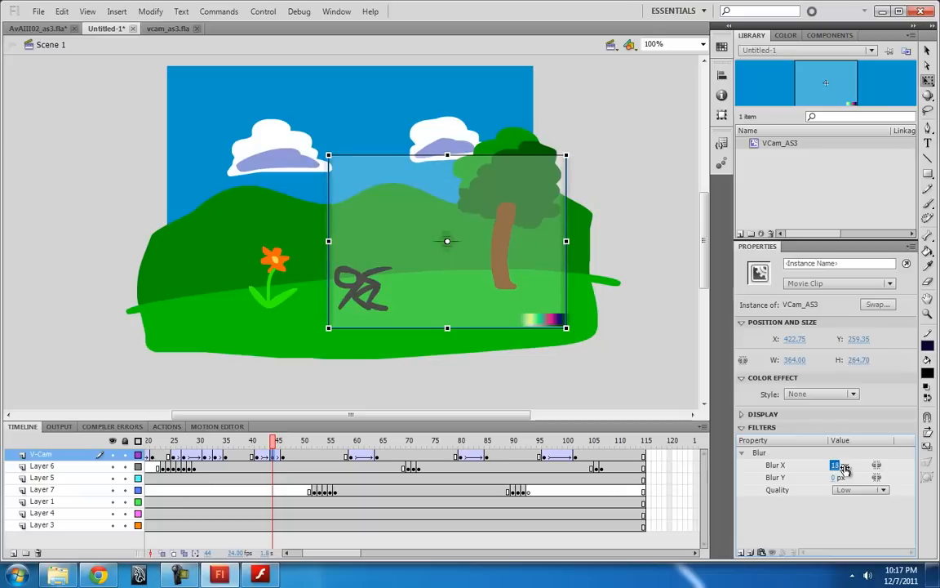
- Insert a V-Cam keyframe at frame 62 and set the camera's Blur X to 15 px there
{"action": "left_click", "coordinate": [365, 460]}
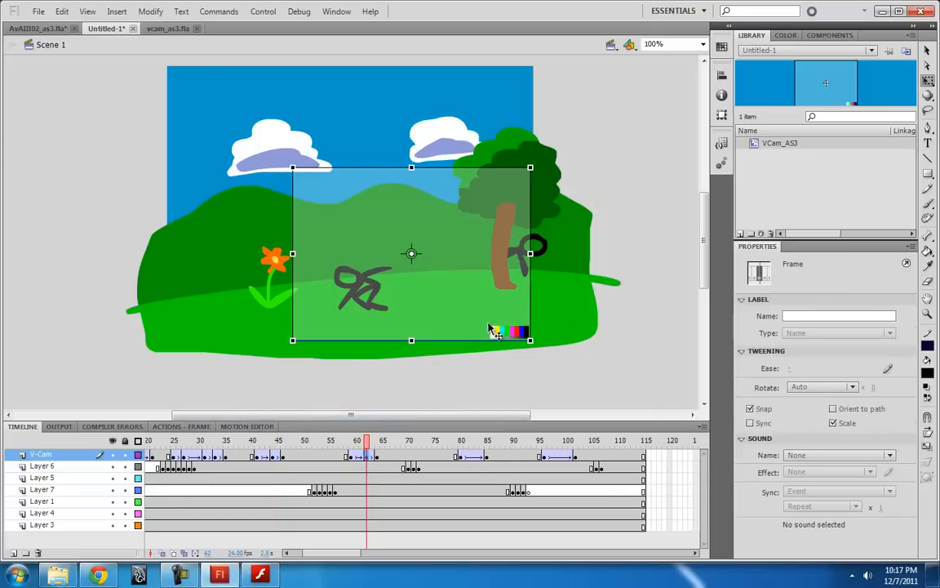
{"action": "left_click", "coordinate": [431, 285]}
{"action": "left_click_drag", "start_coordinate": [837, 466], "coordinate": [849, 466]}
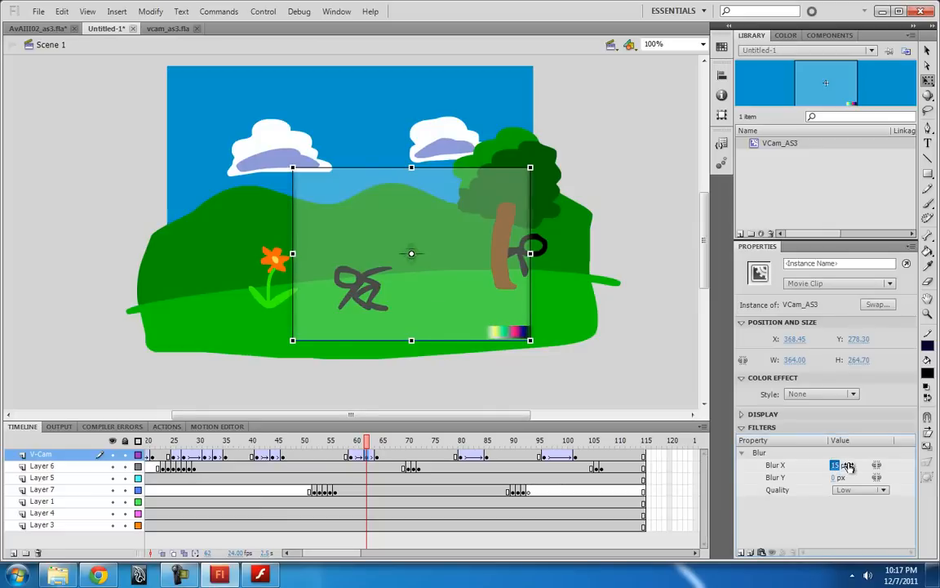
- Insert a V-Cam keyframe at frame 82 and set the camera's Blur X to 21 px there
{"action": "left_click", "coordinate": [473, 457]}
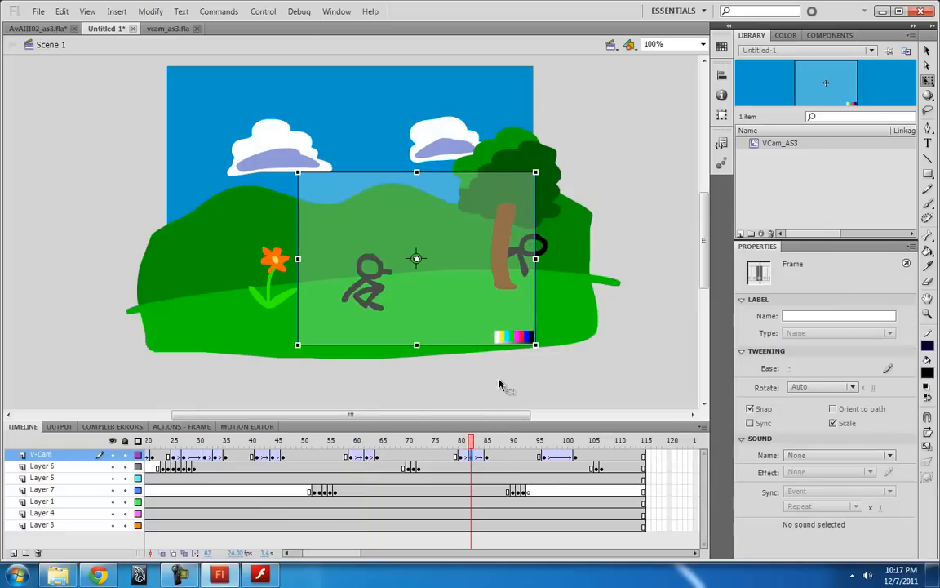
{"action": "left_click", "coordinate": [467, 302]}
{"action": "left_click_drag", "start_coordinate": [833, 467], "coordinate": [849, 465]}
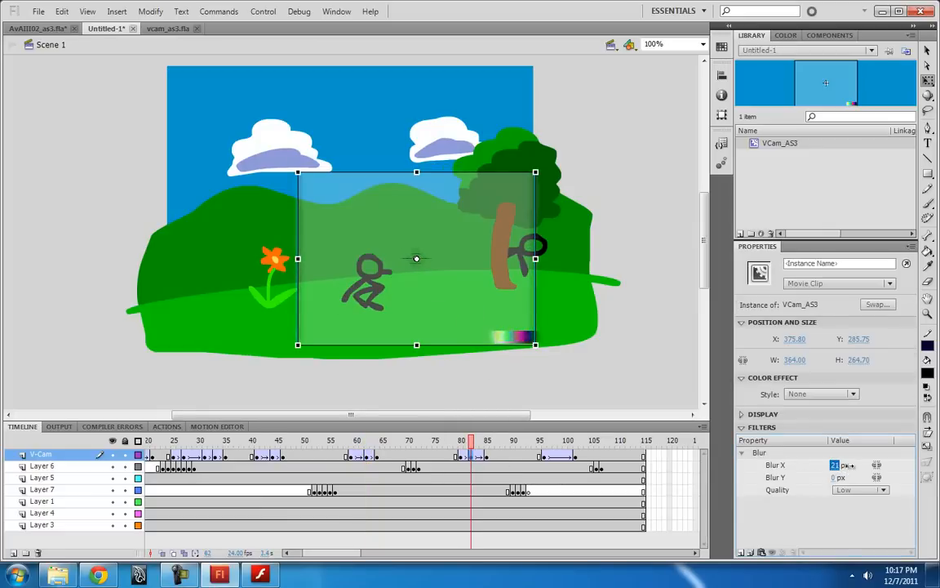
- Insert a V-Cam keyframe at frame 99 and set the camera's Blur X to 19 px there
{"action": "left_click", "coordinate": [561, 461]}
{"action": "left_click", "coordinate": [462, 326]}
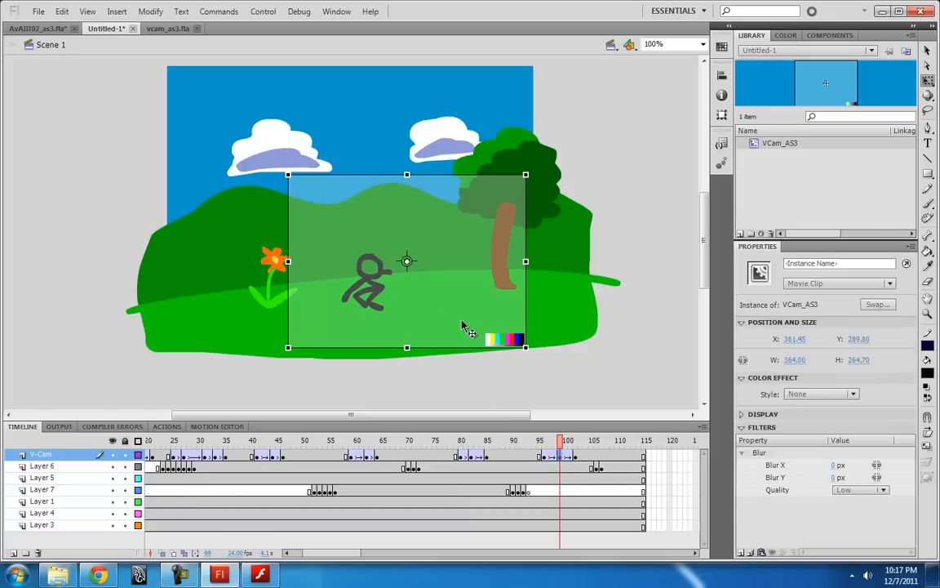
{"action": "left_click_drag", "start_coordinate": [837, 467], "coordinate": [848, 467]}
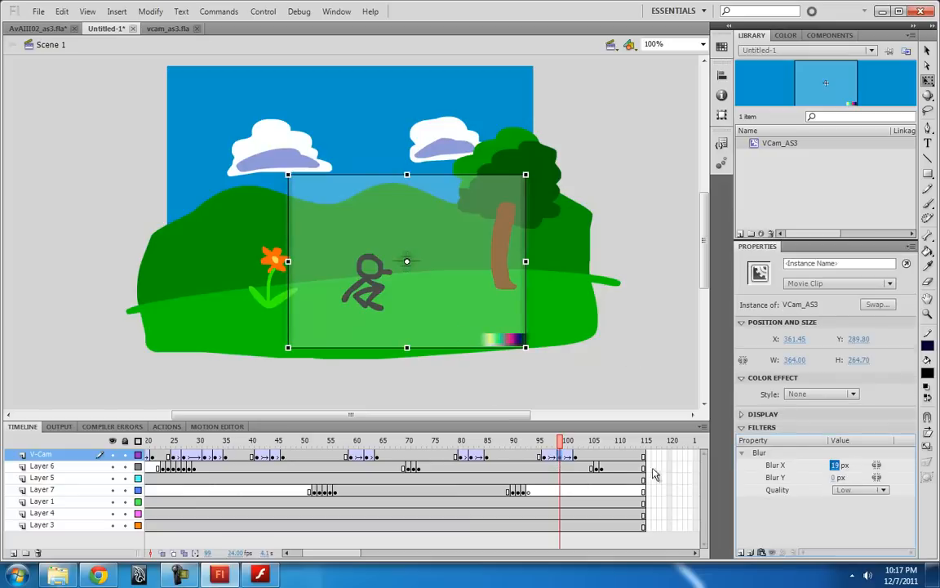
- Preview the movie as Flash to check the motion blur on the camera pans, and close the preview
{"action": "left_click", "coordinate": [38, 12]}
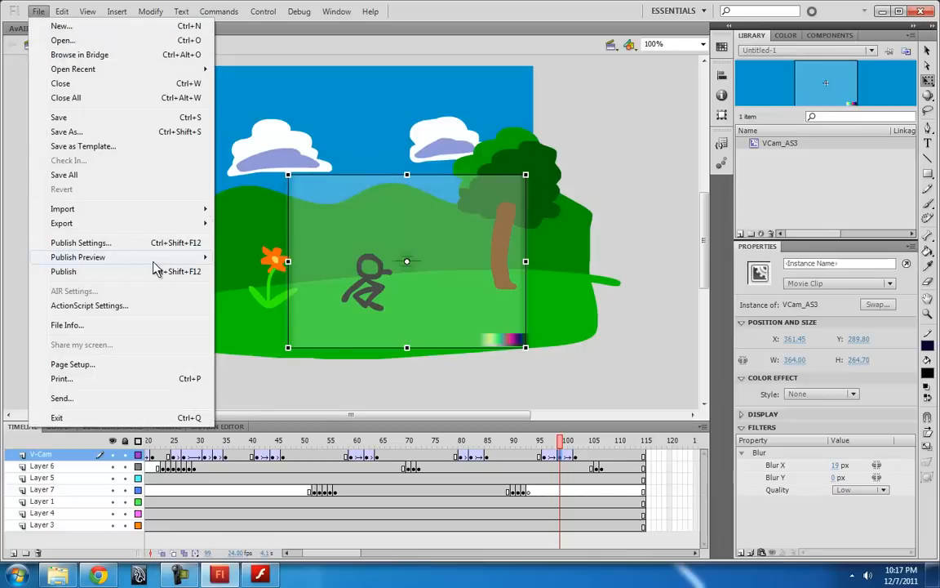
{"action": "mouse_move", "coordinate": [154, 259]}
{"action": "left_click", "coordinate": [266, 275]}
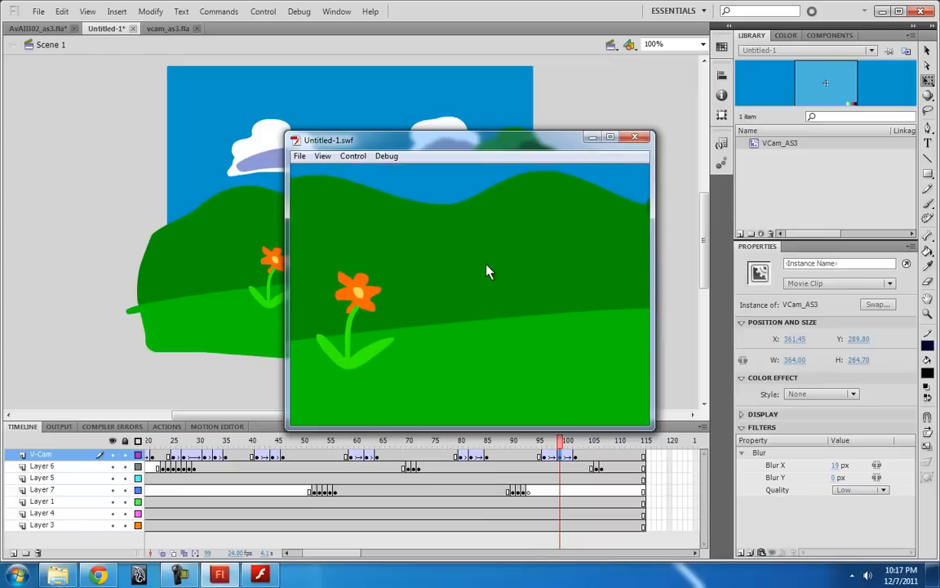
{"action": "left_click", "coordinate": [635, 137]}
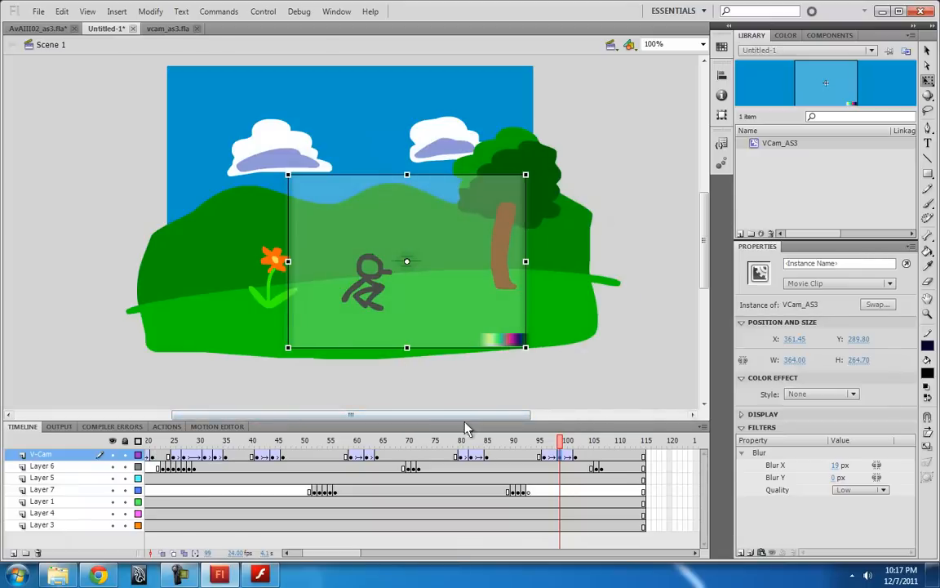
- Give the camera at frame 1 of the V-Cam layer a Brightness color effect of -100%
{"action": "left_click_drag", "start_coordinate": [561, 447], "coordinate": [100, 454]}
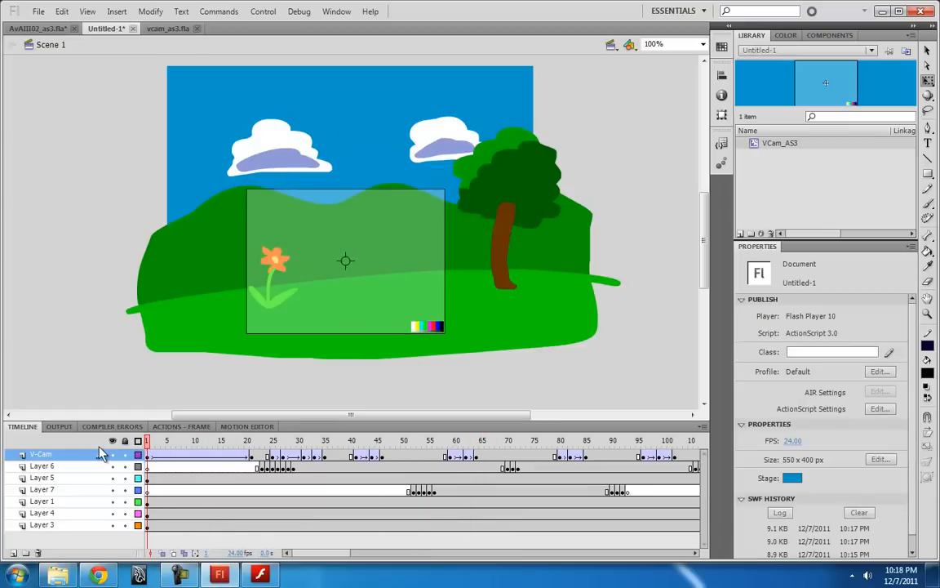
{"action": "left_click", "coordinate": [309, 330]}
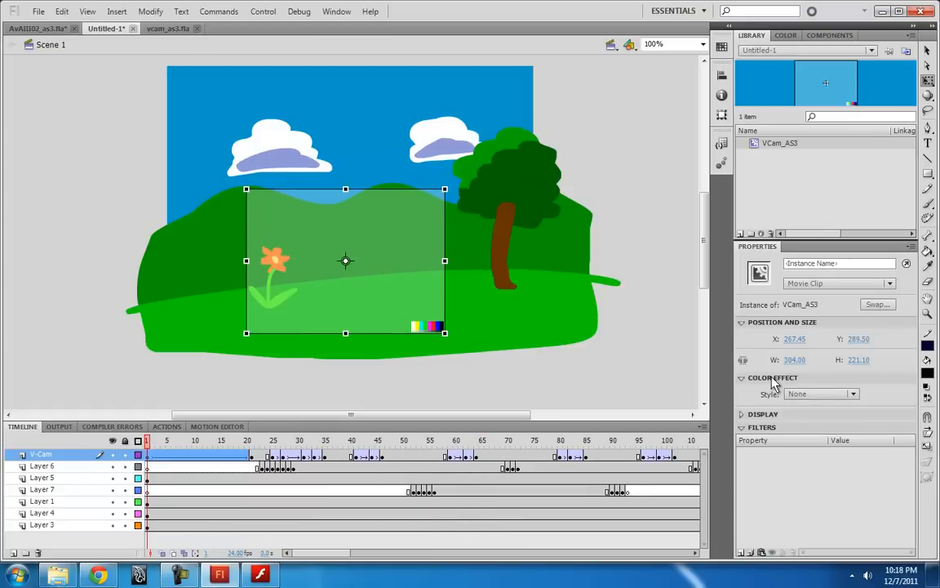
{"action": "left_click", "coordinate": [853, 394]}
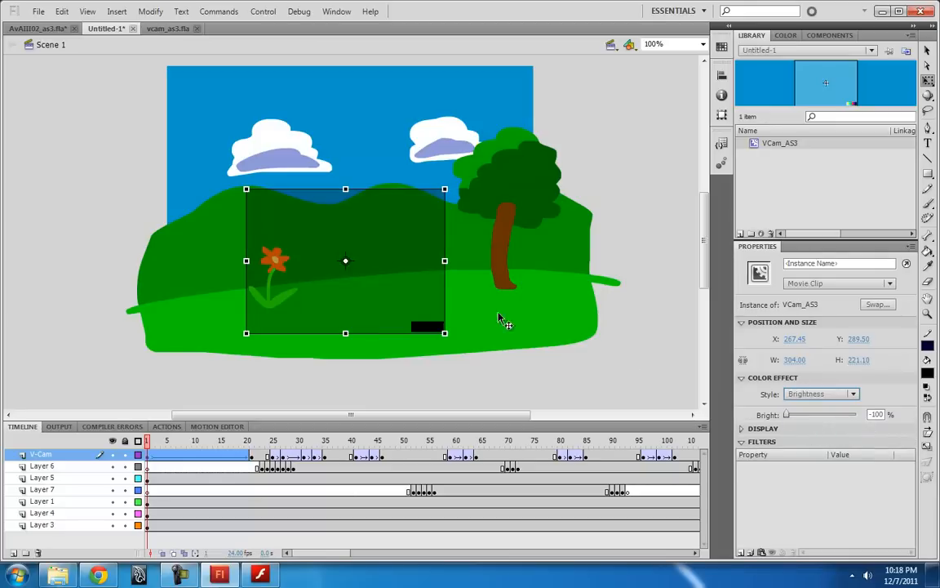
{"action": "left_click", "coordinate": [156, 449]}
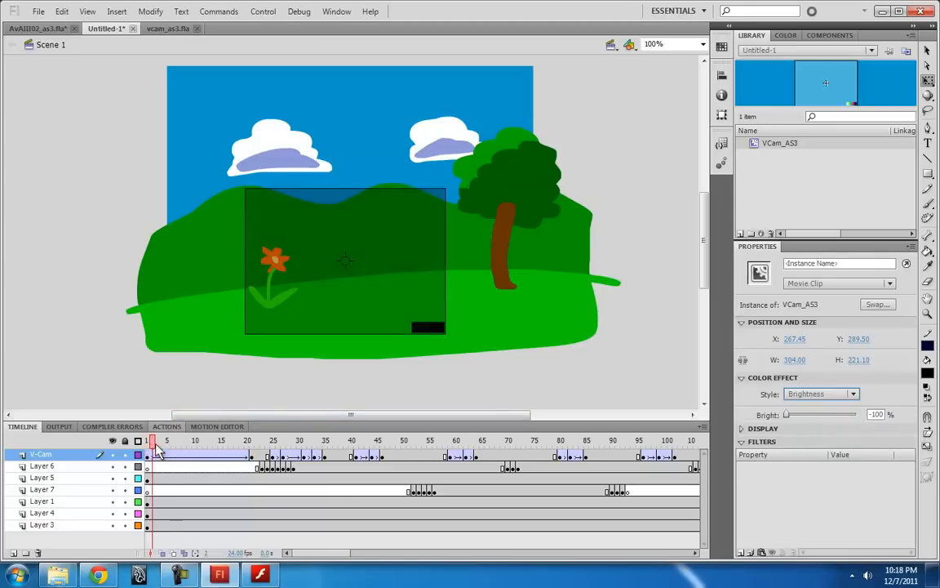
{"action": "mouse_move", "coordinate": [158, 451]}
{"action": "left_mouse_down"}
{"action": "mouse_move", "coordinate": [241, 449]}
{"action": "mouse_move", "coordinate": [147, 449]}
{"action": "left_mouse_up"}
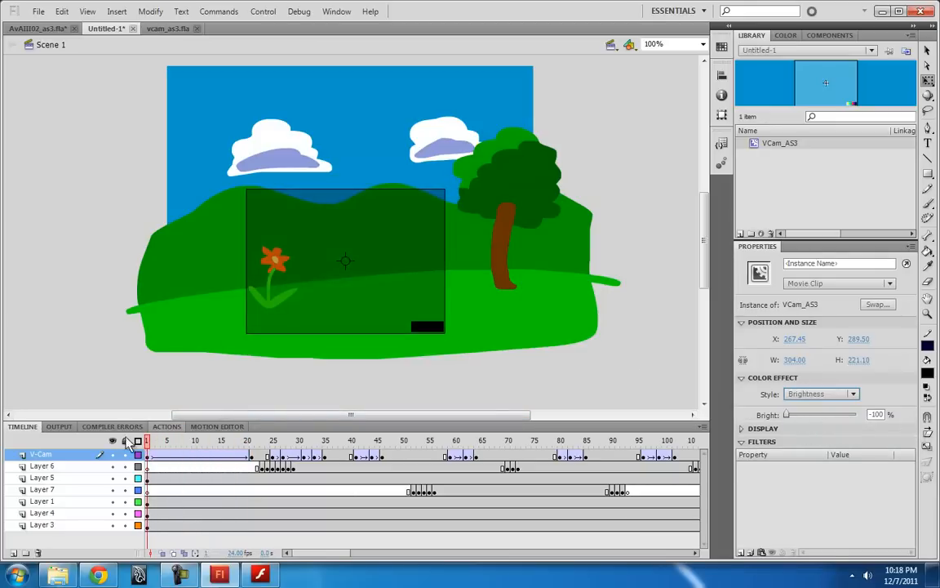
- Preview the movie as Flash to check the darkened camera opening, and close the preview
{"action": "left_click", "coordinate": [38, 11]}
{"action": "mouse_move", "coordinate": [106, 241]}
{"action": "left_click", "coordinate": [245, 269]}
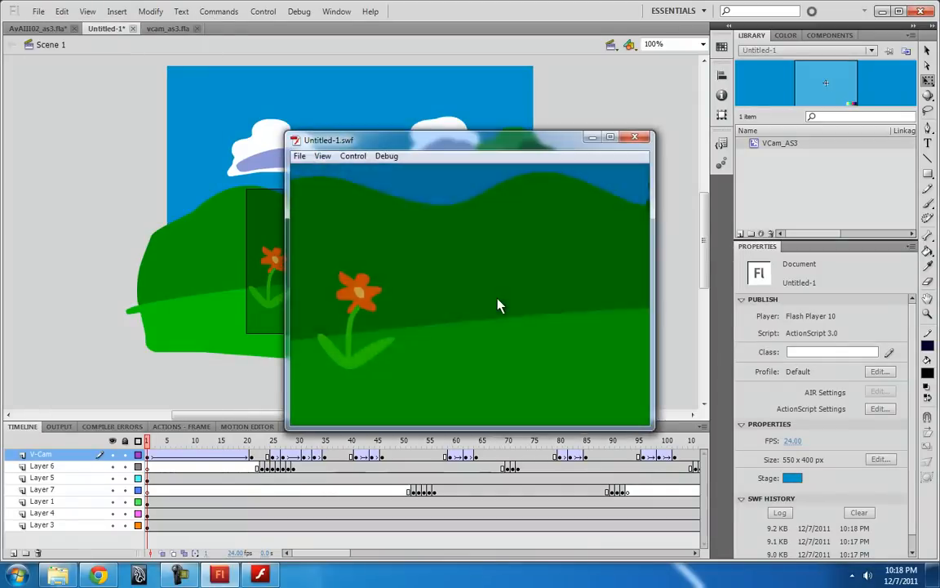
{"action": "left_click", "coordinate": [637, 138]}
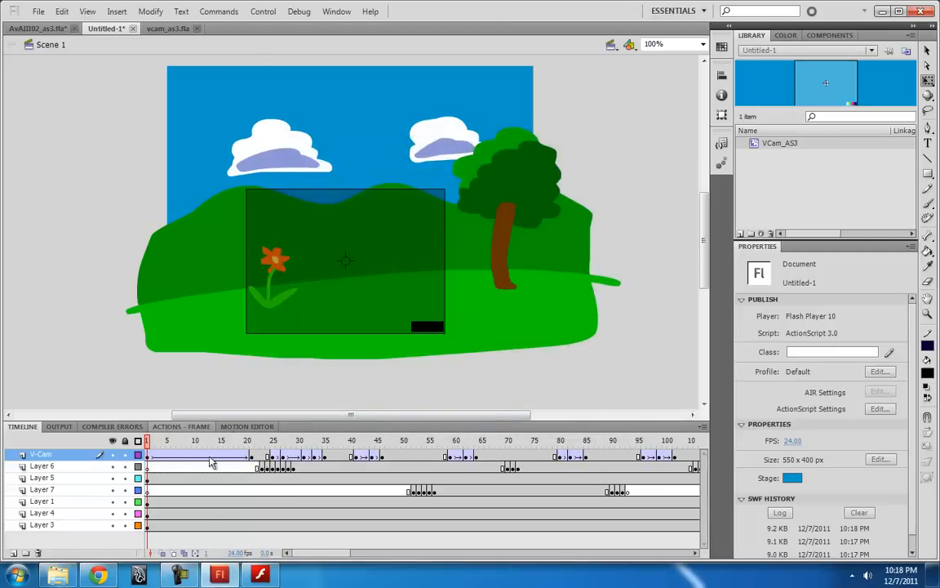
- Rotate the frame 1 camera about 90° counterclockwise and check the spin in a Flash preview of the movie
{"action": "left_click", "coordinate": [148, 455]}
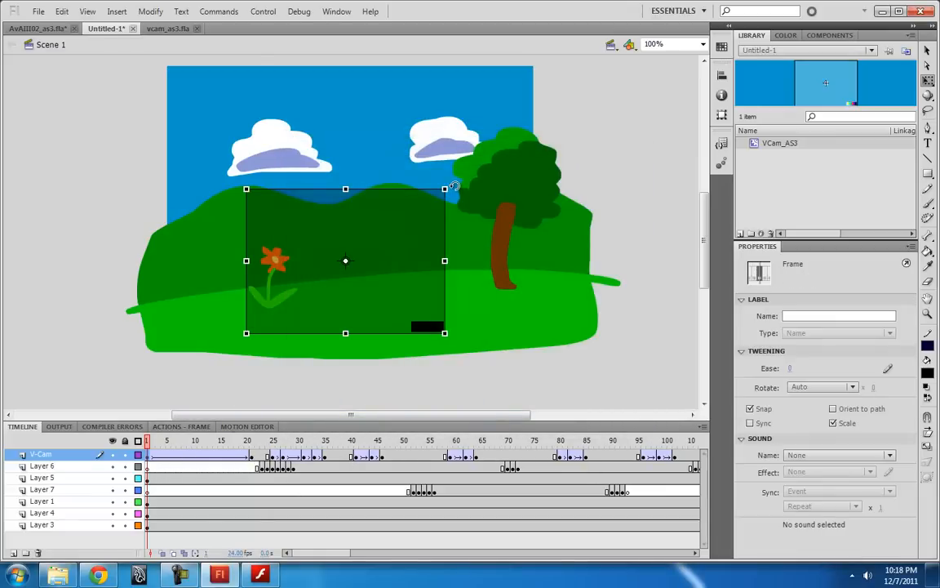
{"action": "left_click_drag", "start_coordinate": [455, 187], "coordinate": [292, 171]}
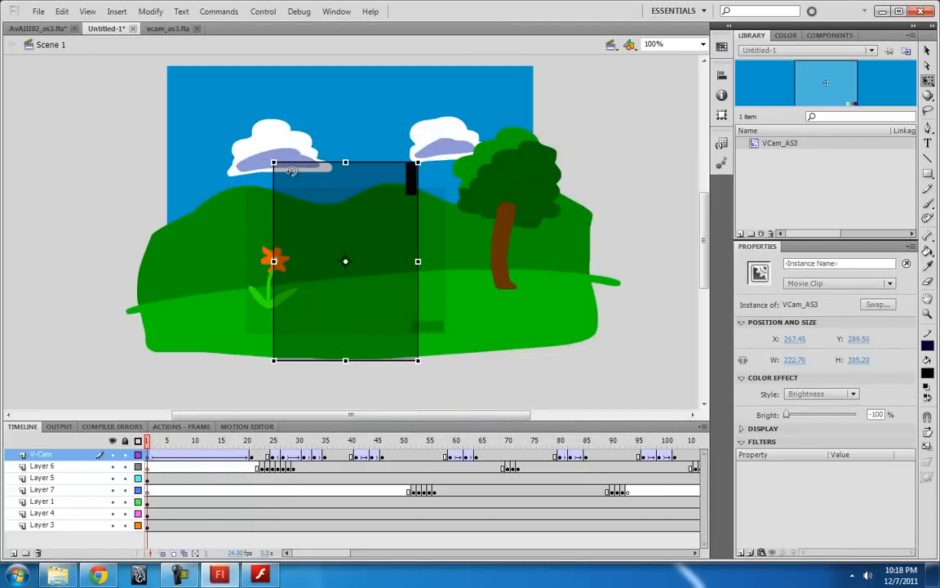
{"action": "left_click", "coordinate": [38, 12]}
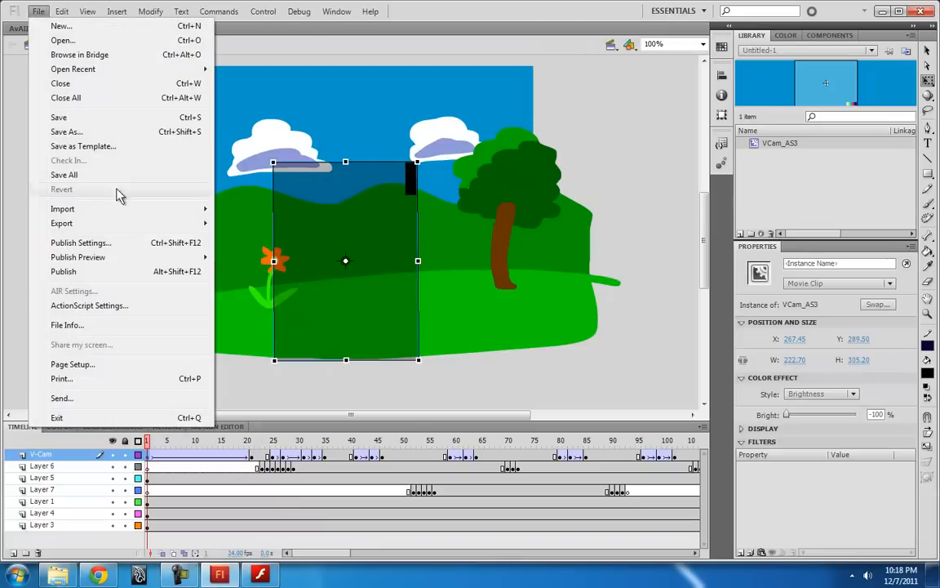
{"action": "mouse_move", "coordinate": [122, 258]}
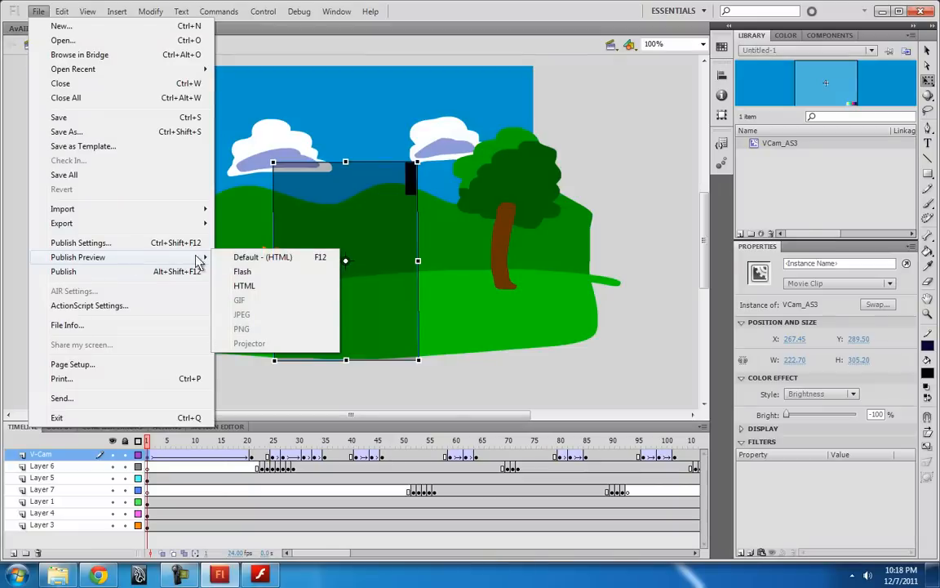
{"action": "left_click", "coordinate": [242, 273]}
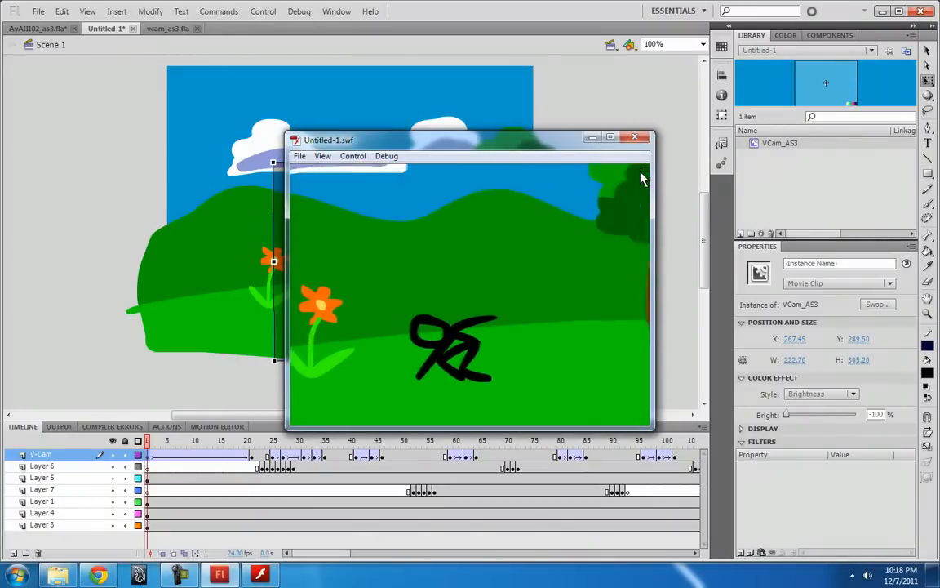
{"action": "left_click", "coordinate": [634, 137]}
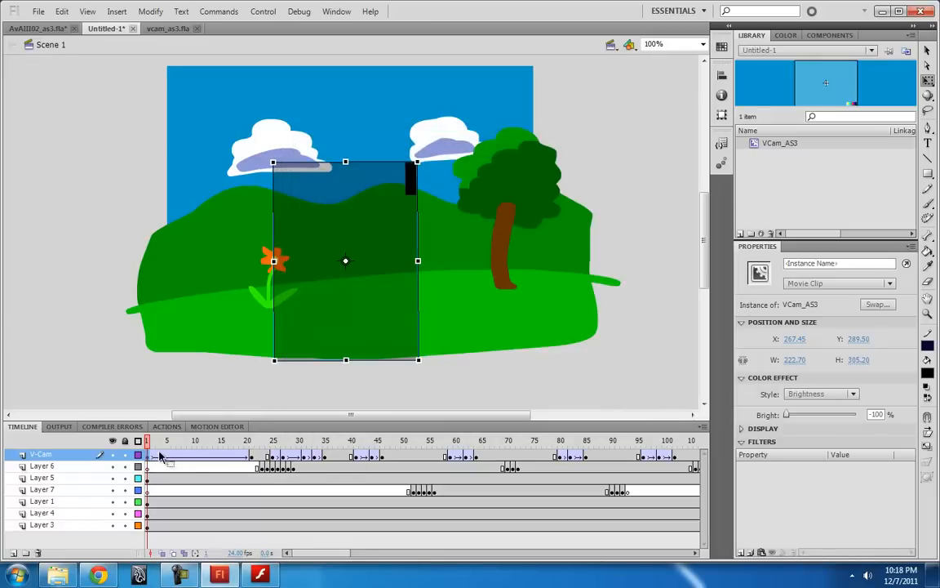
- Rotate the frame 1 camera back to its horizontal orientation and deselect it
{"action": "left_click_drag", "start_coordinate": [425, 162], "coordinate": [445, 331]}
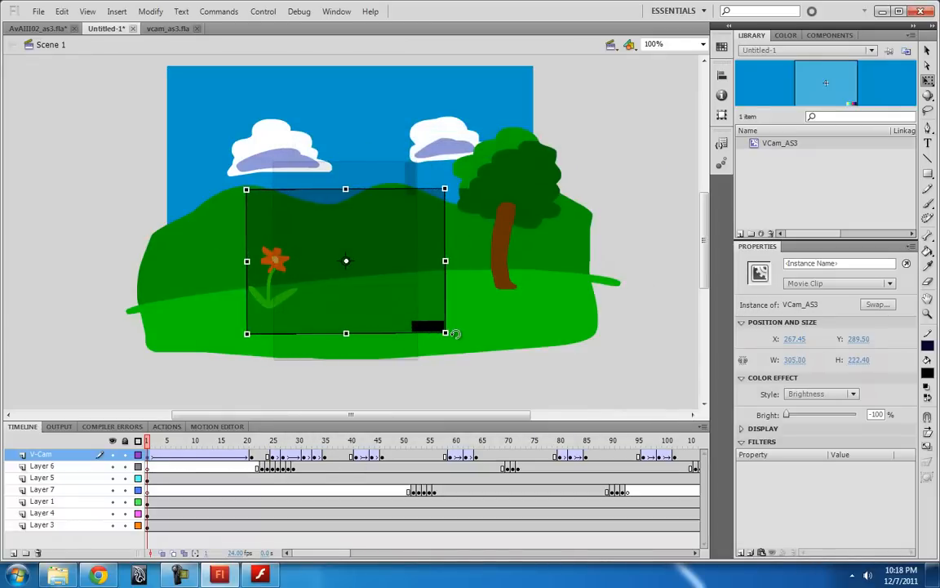
{"action": "left_click", "coordinate": [421, 376]}
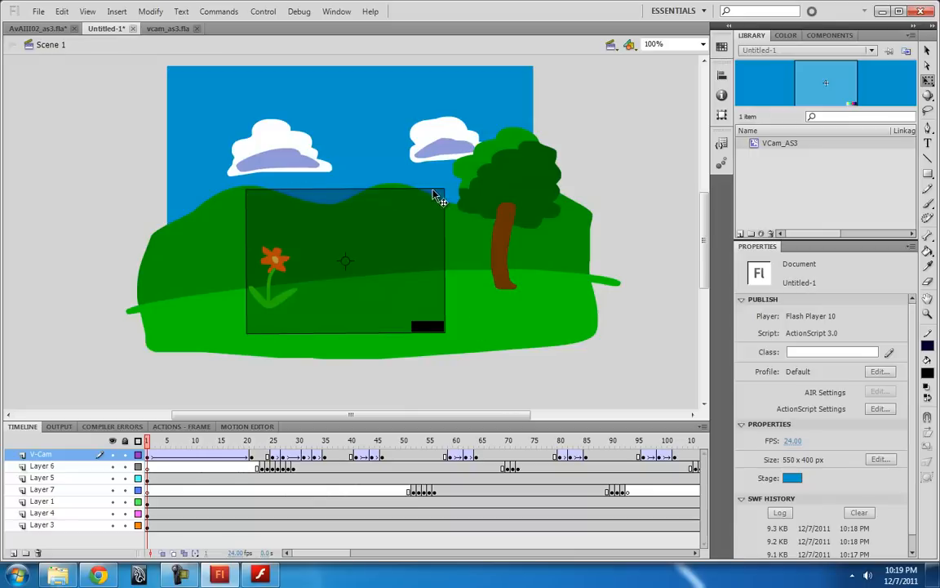
- Switch to Chrome to look over the vCam AS3 v1.1 web page, and return to Flash
{"action": "left_click", "coordinate": [108, 573]}
{"action": "scroll", "coordinate": [408, 347], "scroll_direction": "up", "scroll_amount": 3}
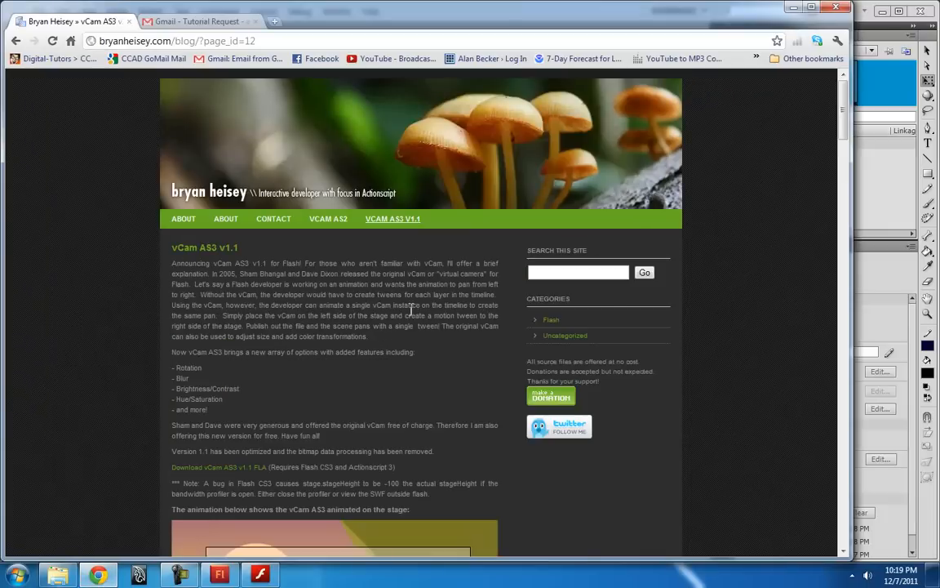
{"action": "scroll", "coordinate": [411, 308], "scroll_direction": "down", "scroll_amount": 7}
{"action": "scroll", "coordinate": [382, 267], "scroll_direction": "up", "scroll_amount": 7}
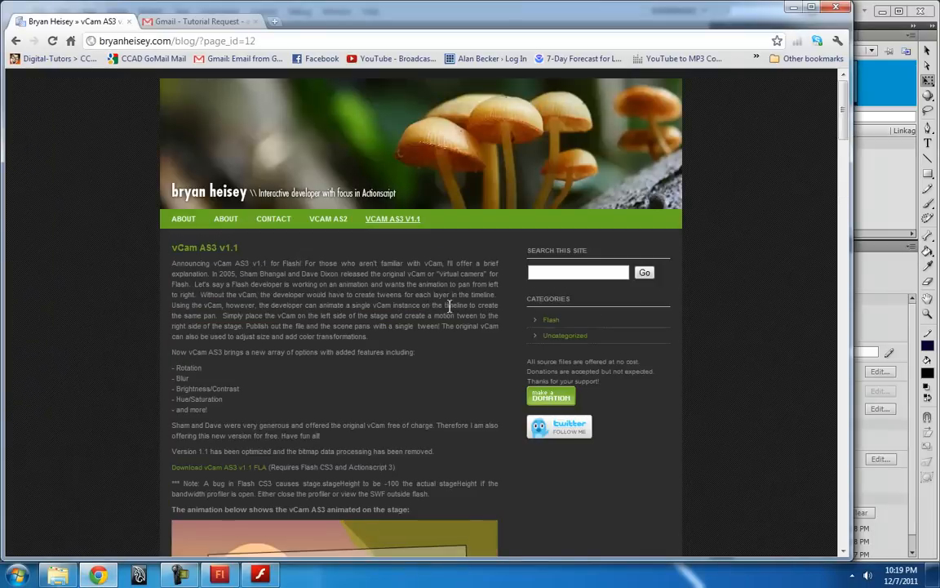
{"action": "left_click", "coordinate": [794, 10]}
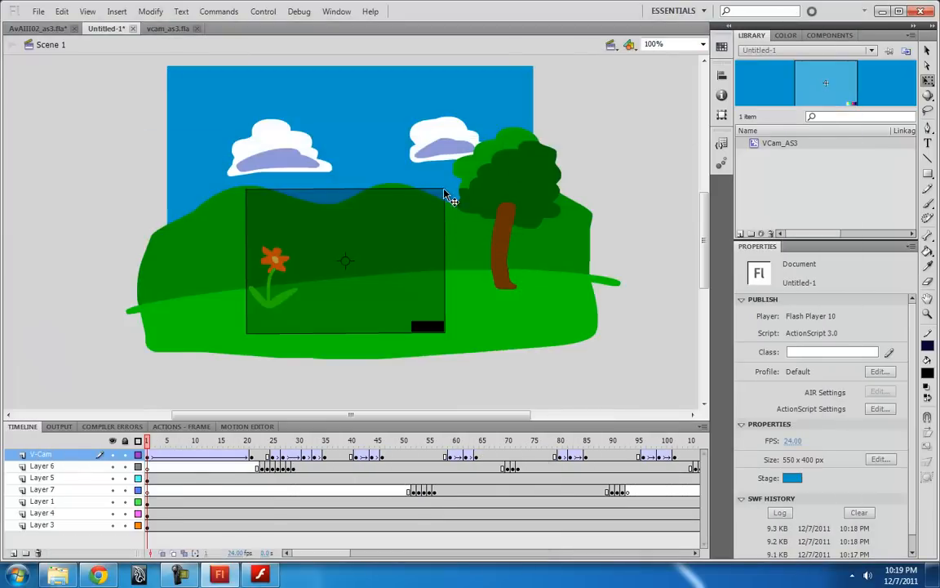